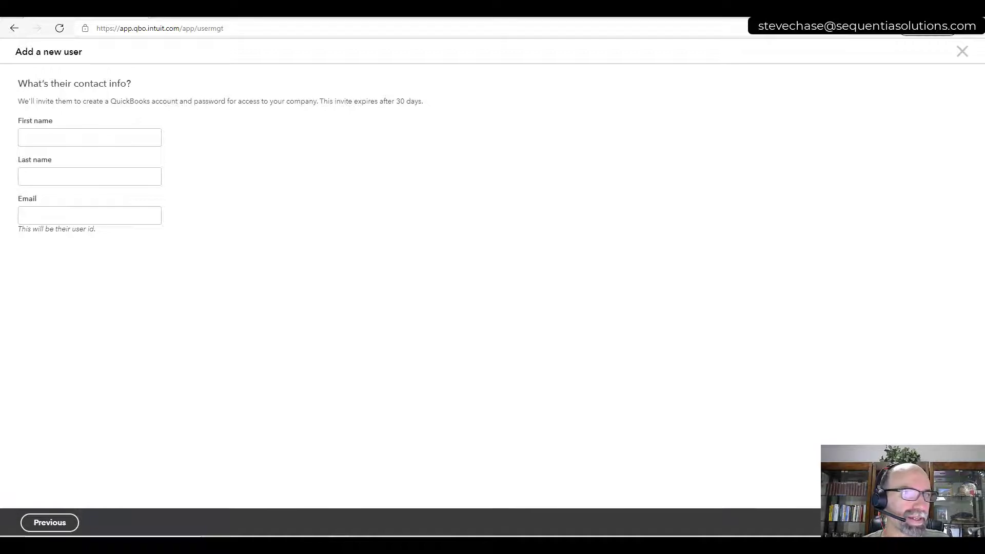
# Drag the second user's Reports window into view over the new-user form
pyautogui.moveTo(0, 126); pyautogui.dragTo(288, 18)
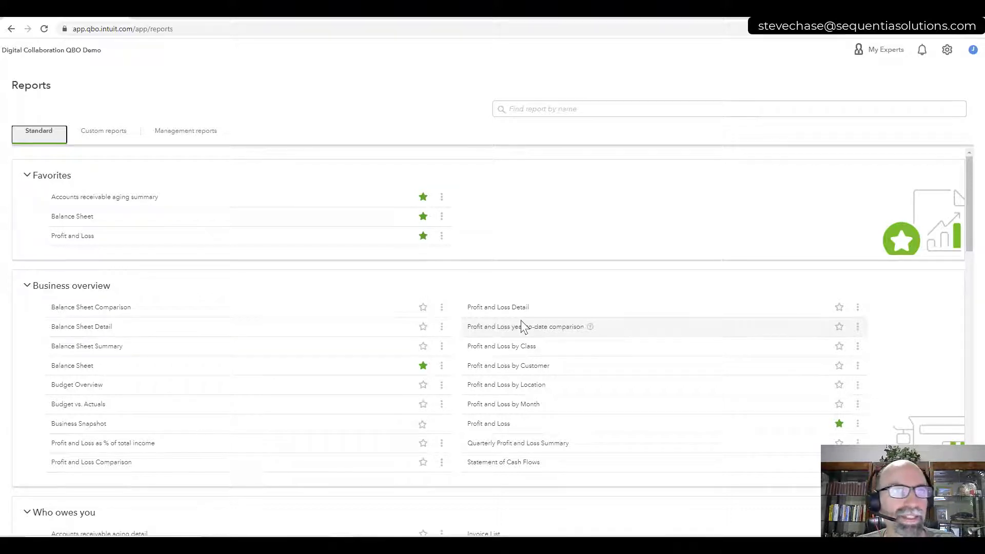
# Check the signed-in user's profile, then scroll the Standard reports list back to Favorites
pyautogui.click(973, 52)
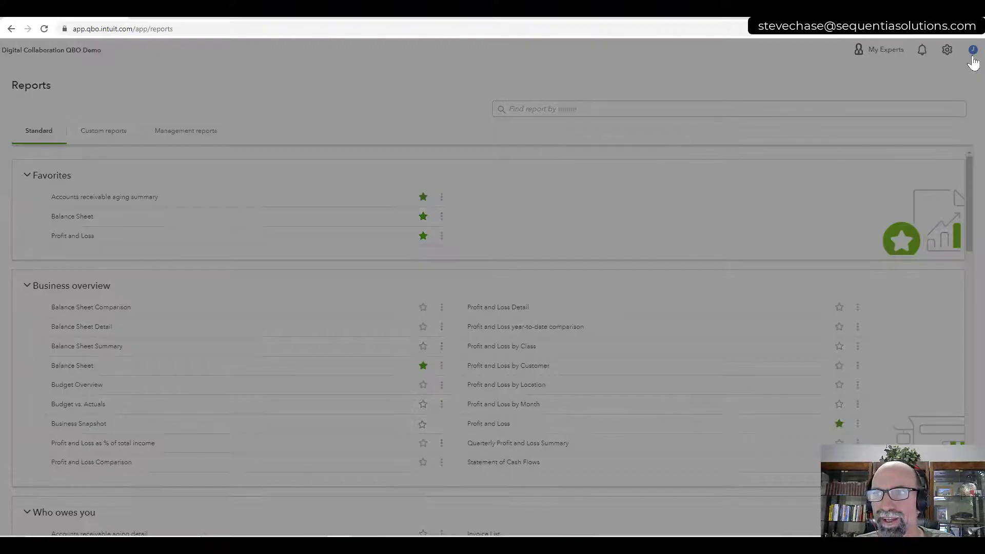
pyautogui.click(973, 52)
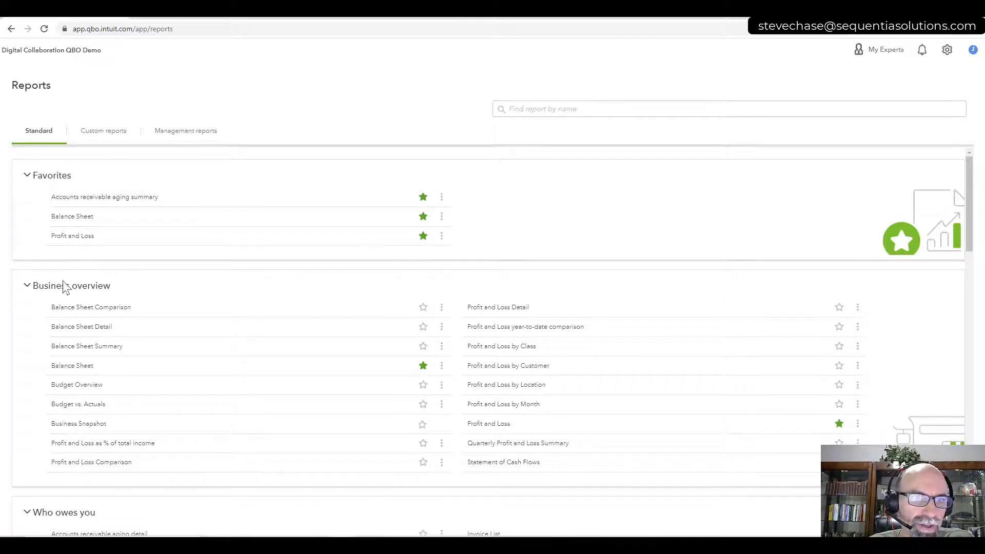
pyautogui.scroll(-14, 196, 331)
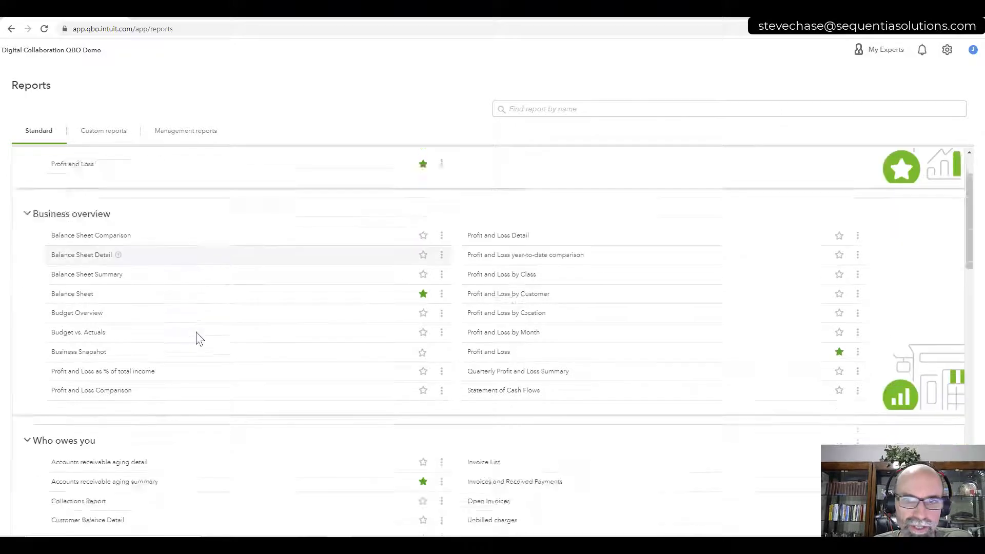
pyautogui.scroll(10, 205, 337)
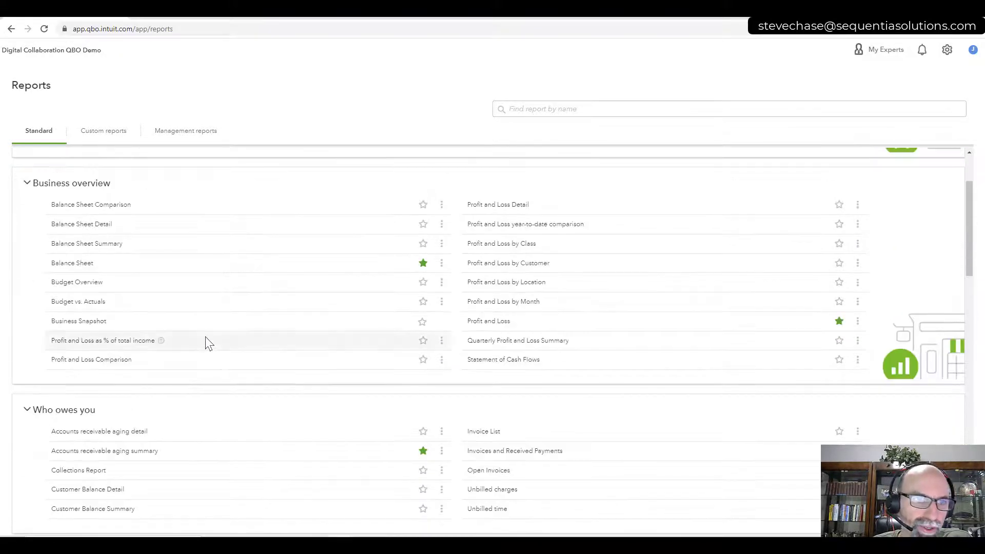
pyautogui.scroll(2, 207, 339)
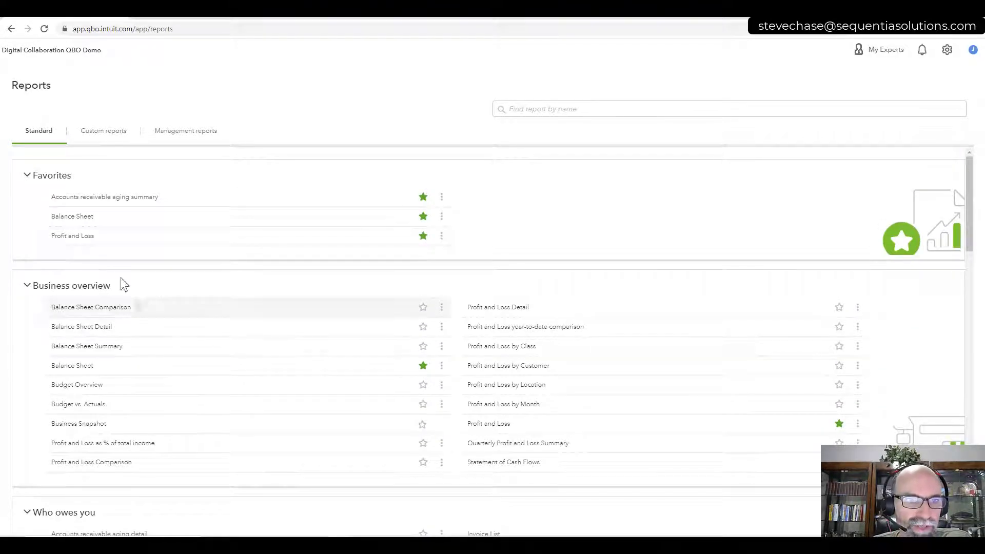
# Run Profit and Loss for This Week-to-date, September 26 – October 2, 2021
pyautogui.click(81, 238)
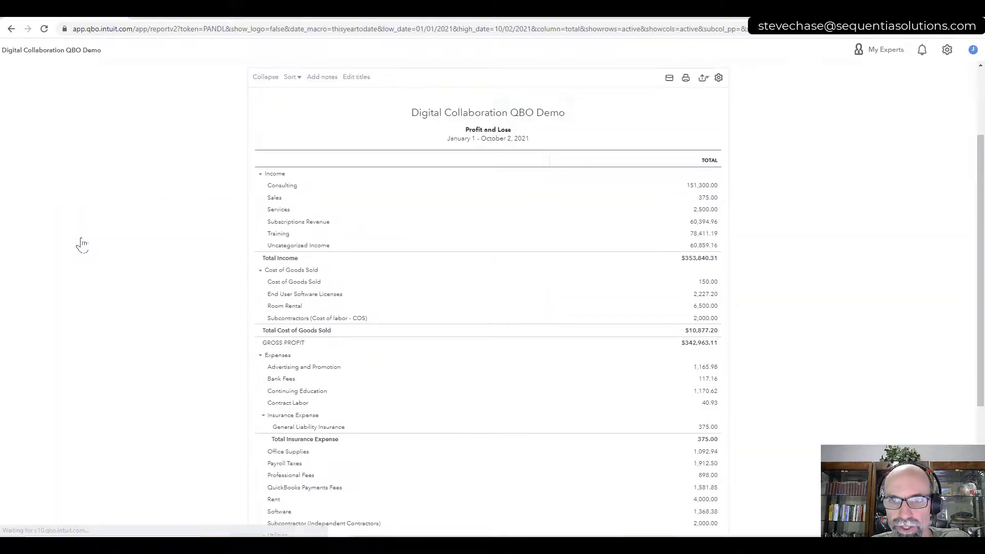
pyautogui.scroll(2, 169, 285)
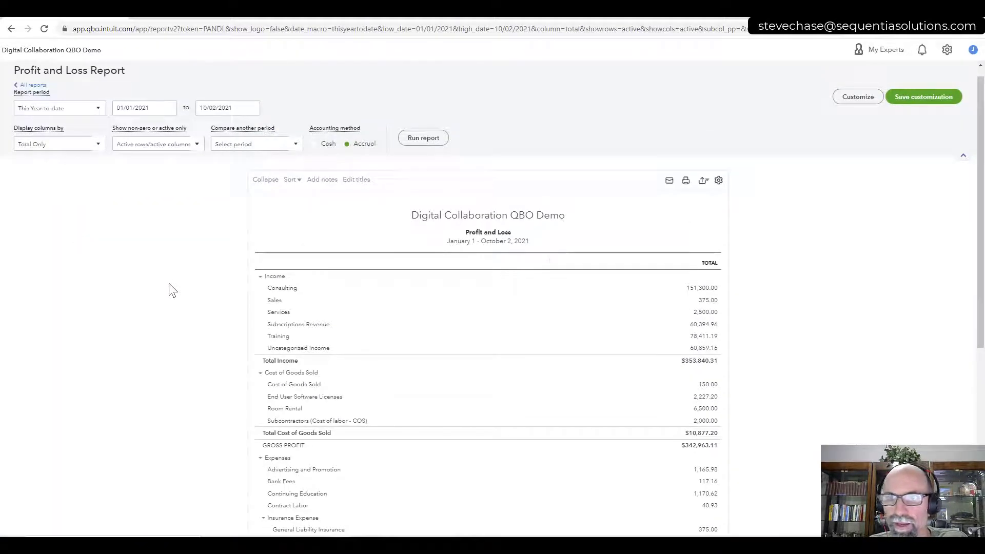
pyautogui.scroll(-2, 170, 284)
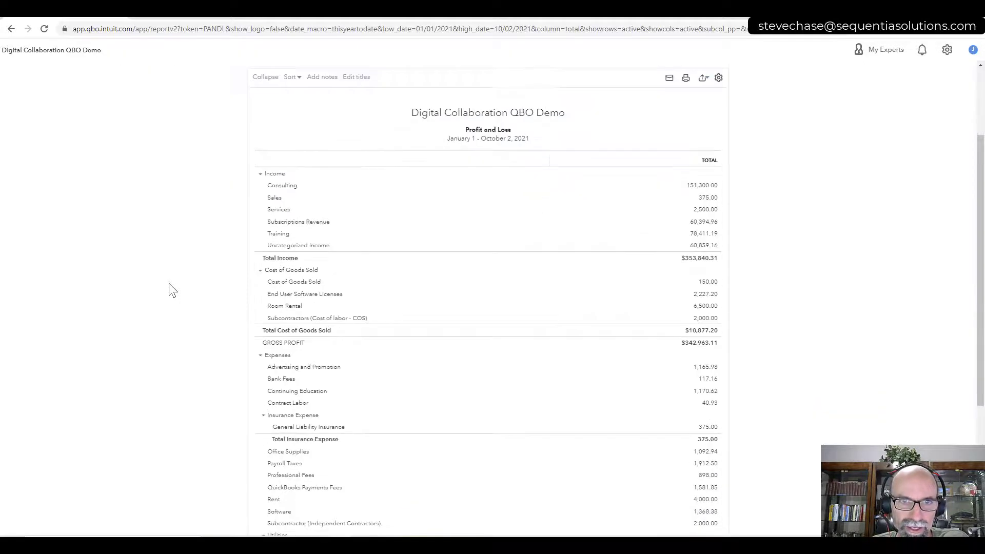
pyautogui.scroll(2, 173, 288)
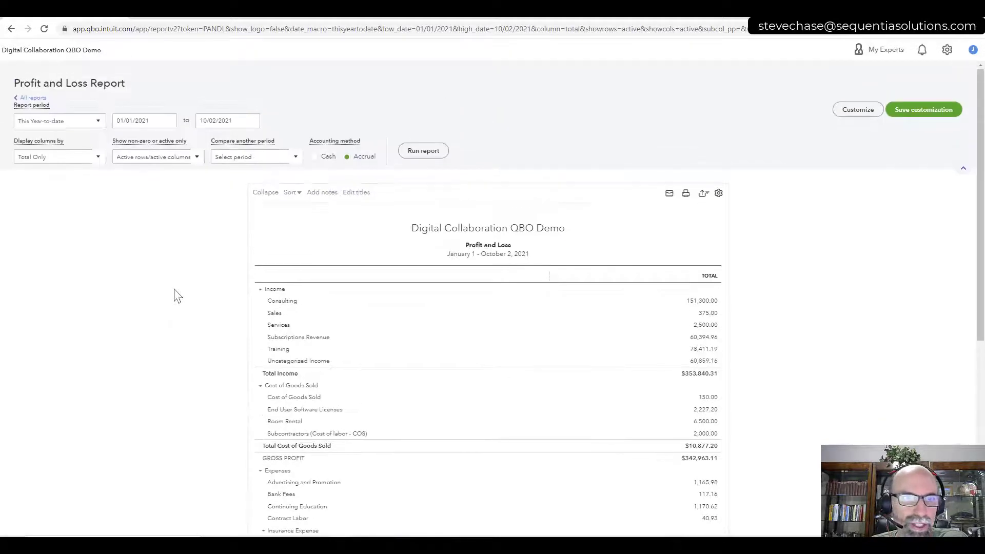
pyautogui.click(91, 125)
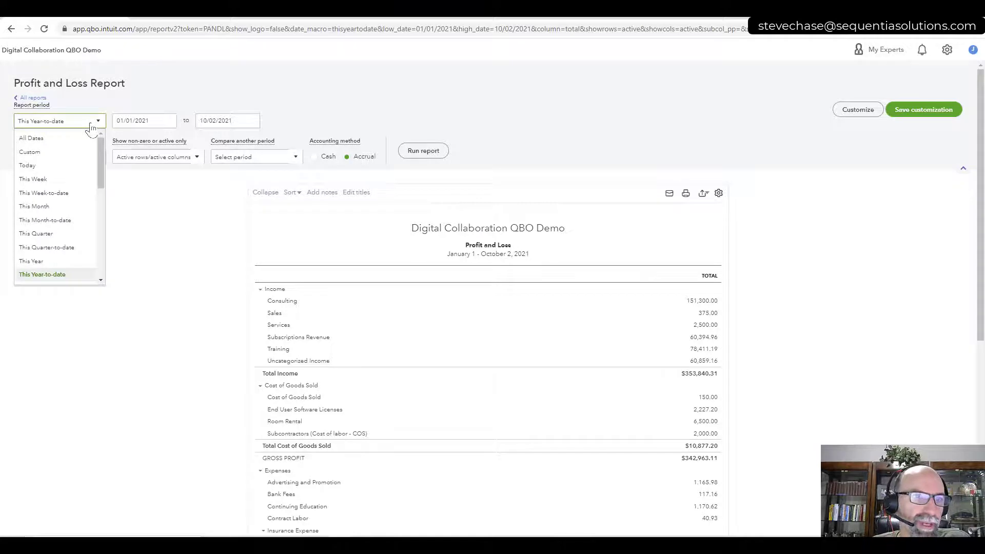
pyautogui.click(72, 194)
pyautogui.click(415, 160)
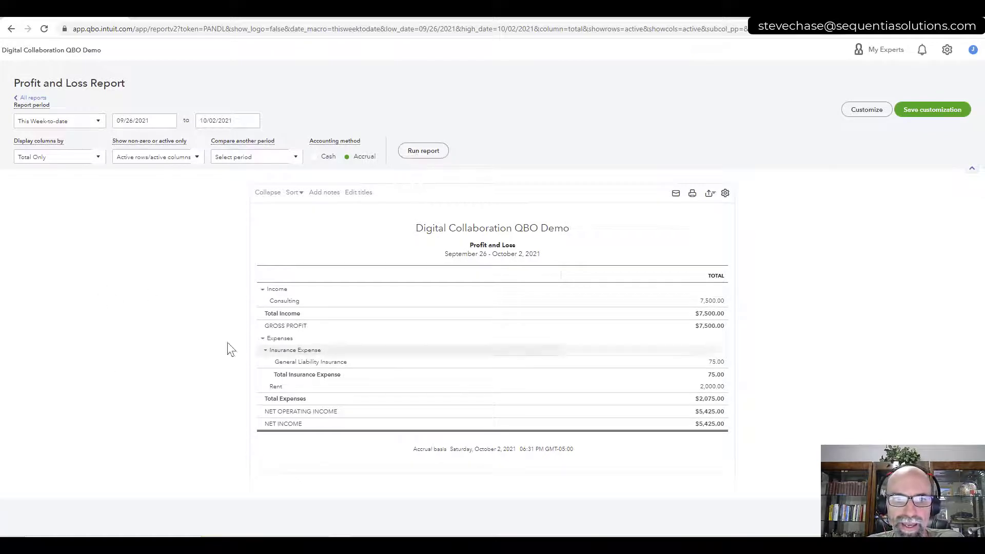
# Save the customization as 'Profit and Loss this week to date', shared with All
pyautogui.click(915, 113)
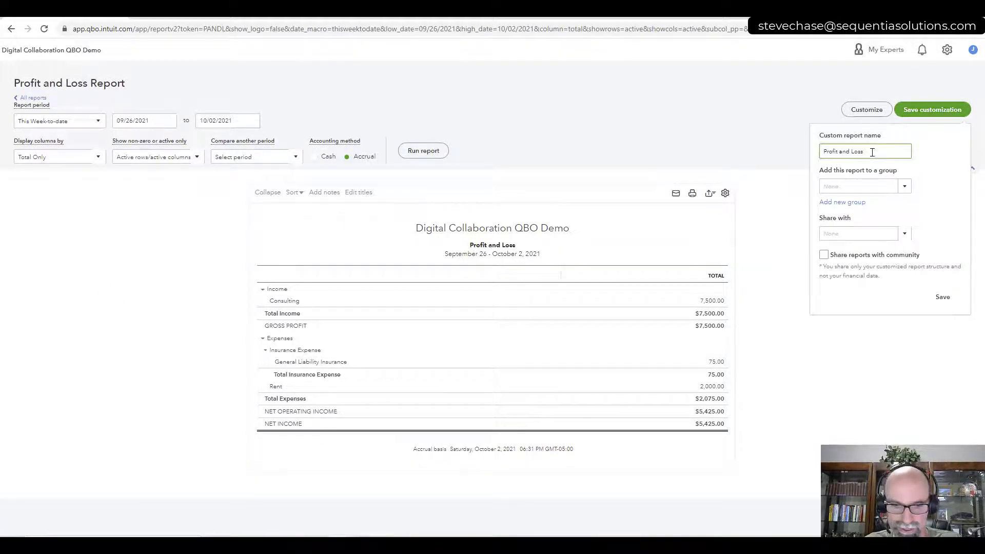
pyautogui.write('this year')
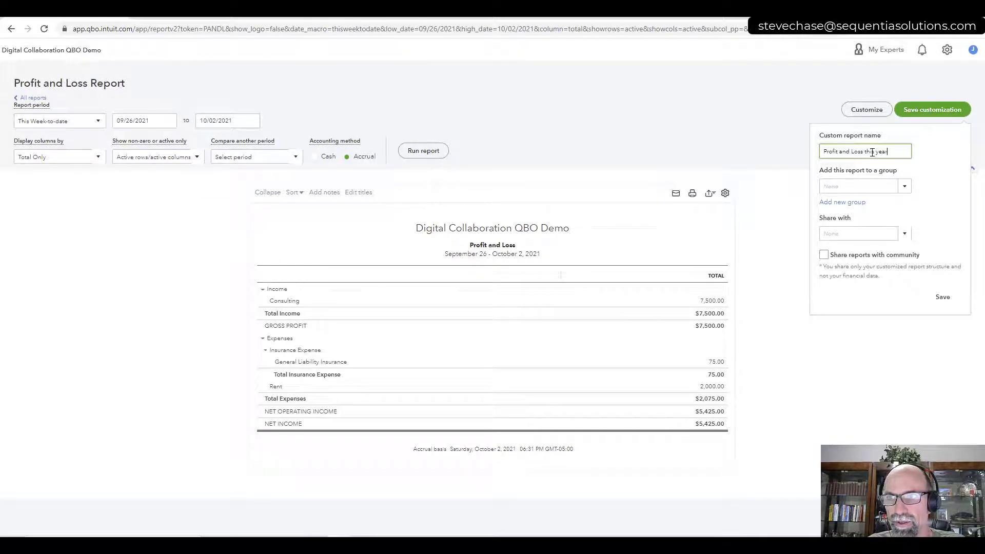
pyautogui.press('BackSpace')
pyautogui.press('BackSpace')
pyautogui.press('BackSpace')
pyautogui.press('BackSpace')
pyautogui.write('we')
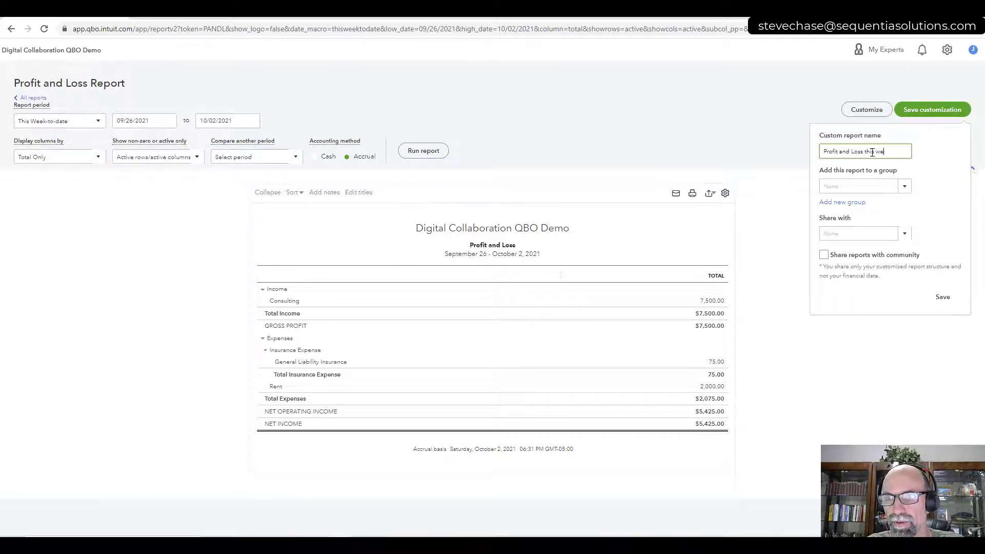
pyautogui.write('ek to date')
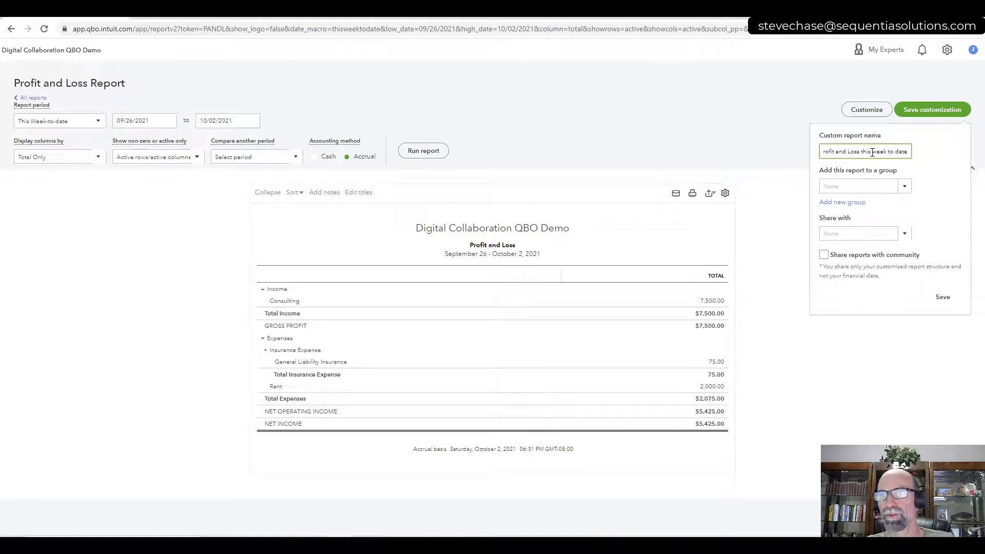
pyautogui.click(906, 235)
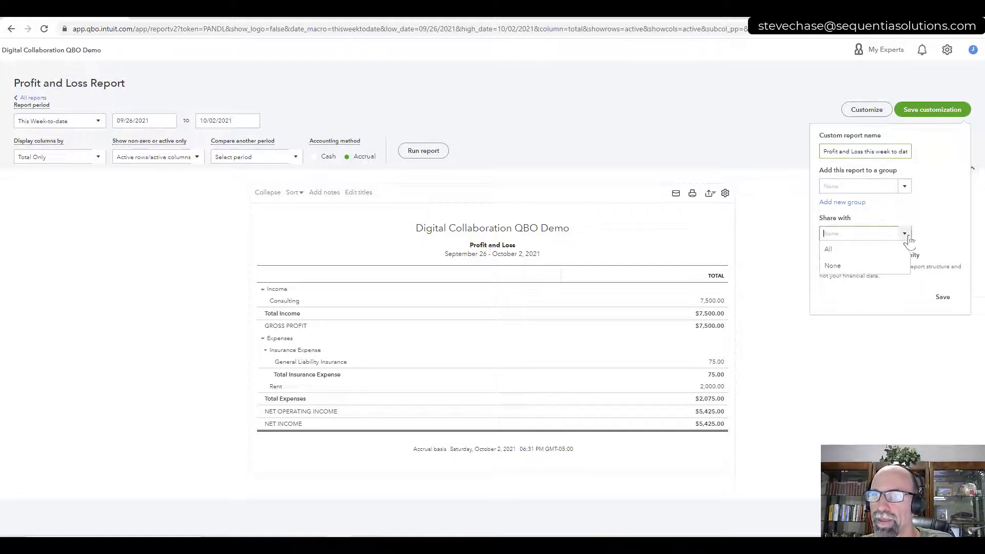
pyautogui.click(901, 249)
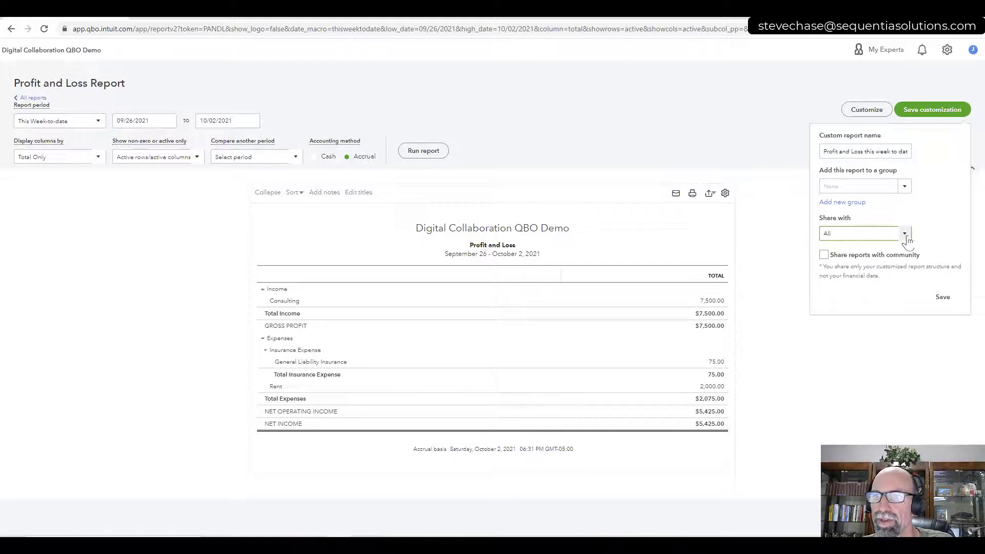
pyautogui.click(942, 297)
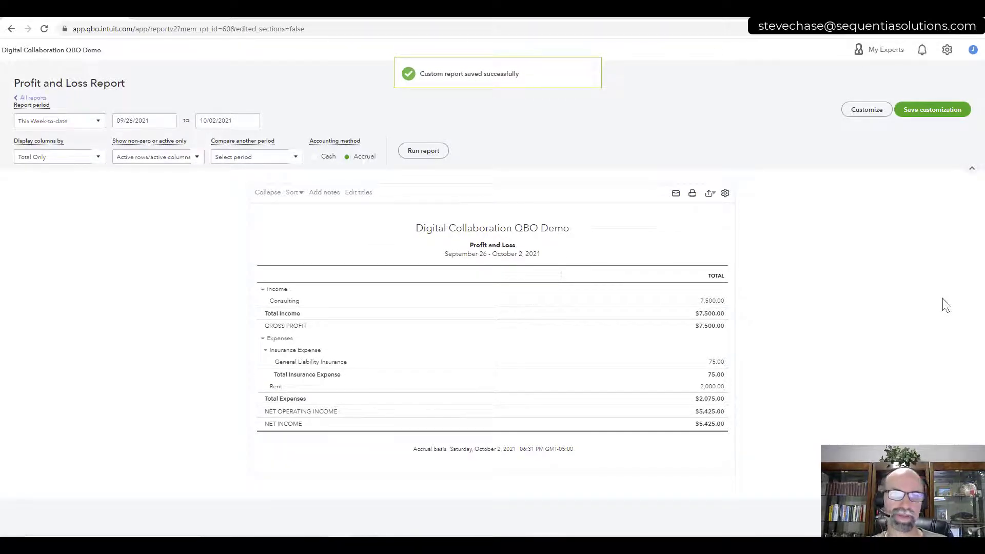
# Edit the custom report, create a new report group named for the user, and save it there
pyautogui.click(32, 98)
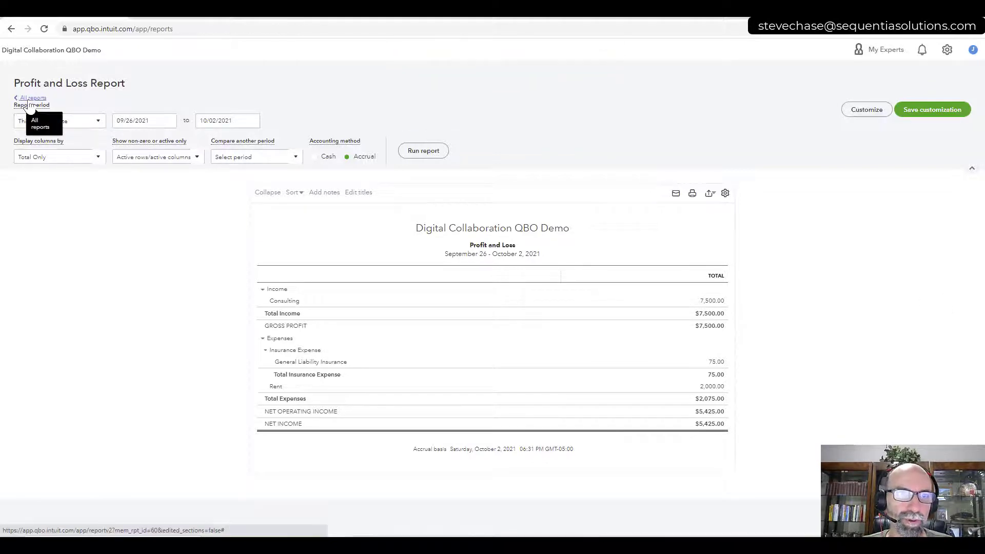
pyautogui.click(100, 134)
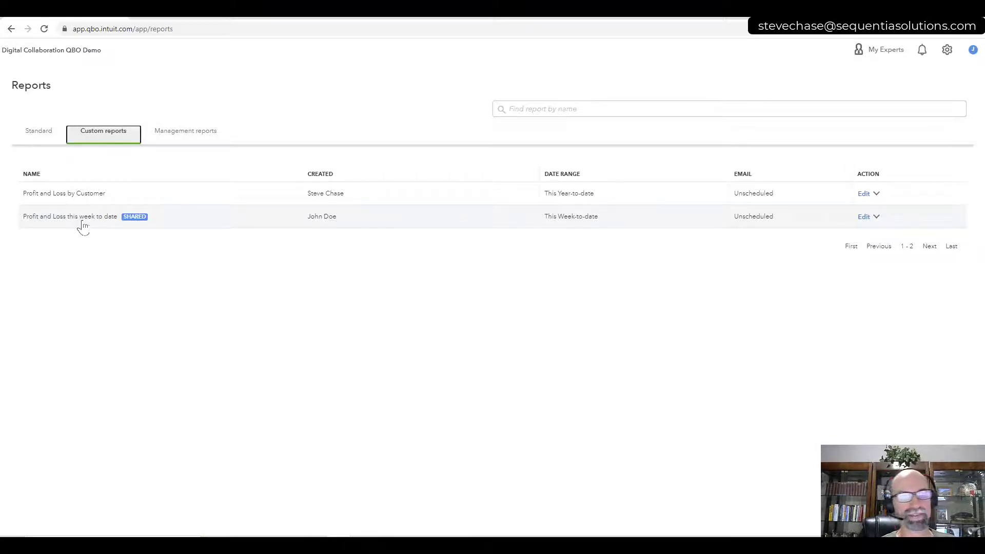
pyautogui.click(865, 217)
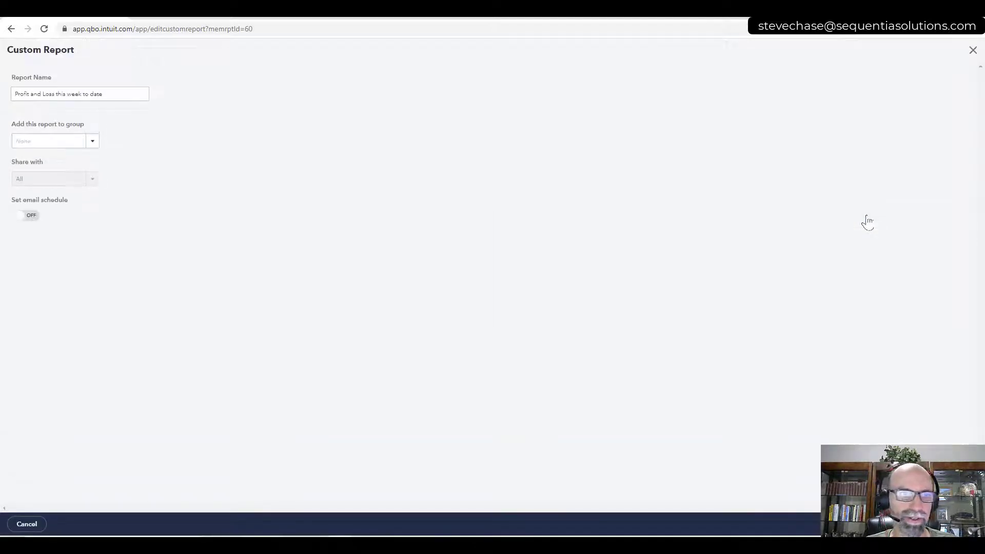
pyautogui.click(92, 141)
pyautogui.click(257, 168)
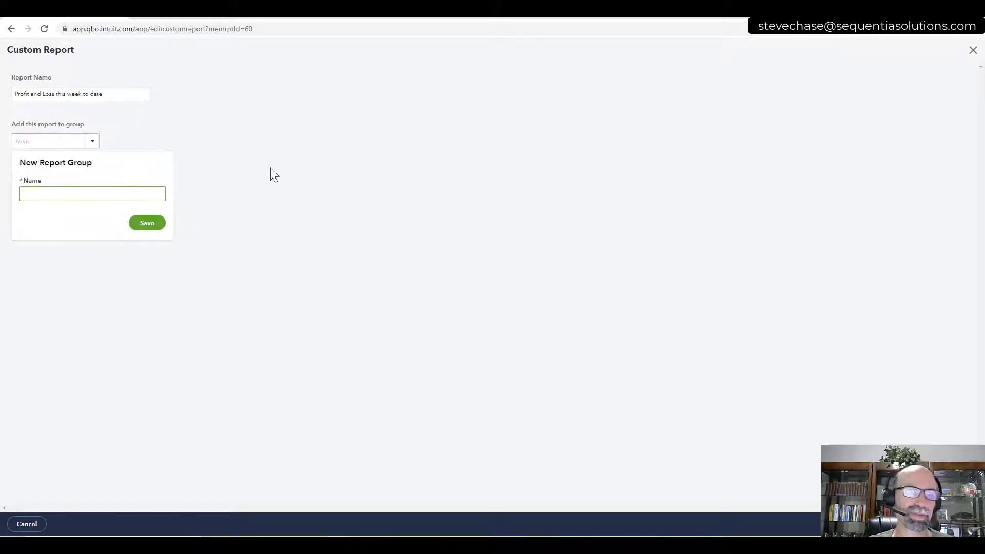
pyautogui.write('J')
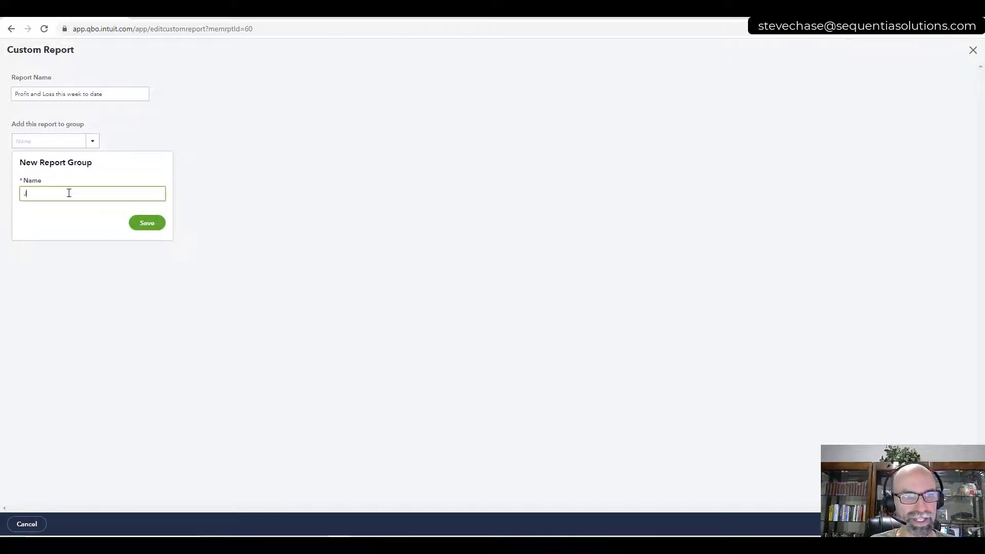
pyautogui.write('ohn Doe gr')
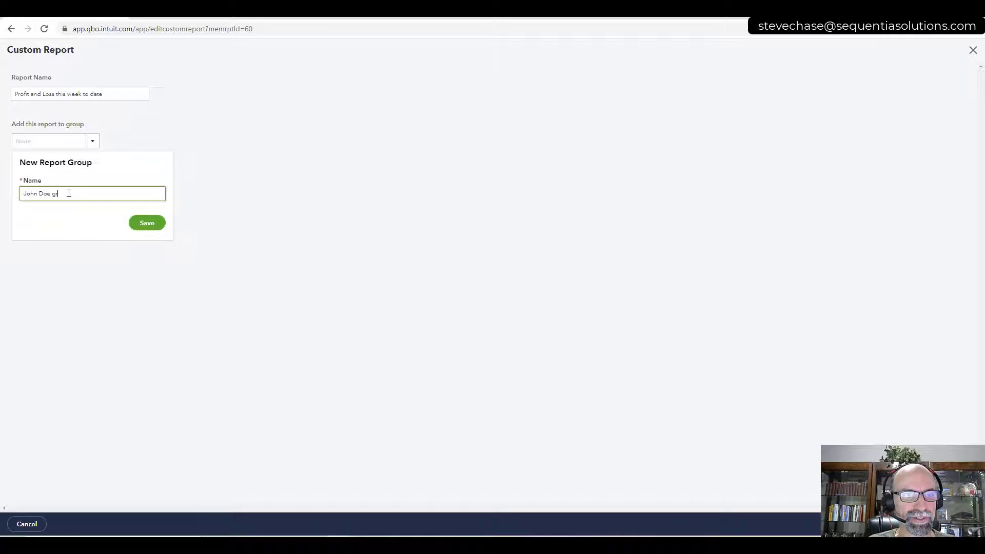
pyautogui.write('grou')
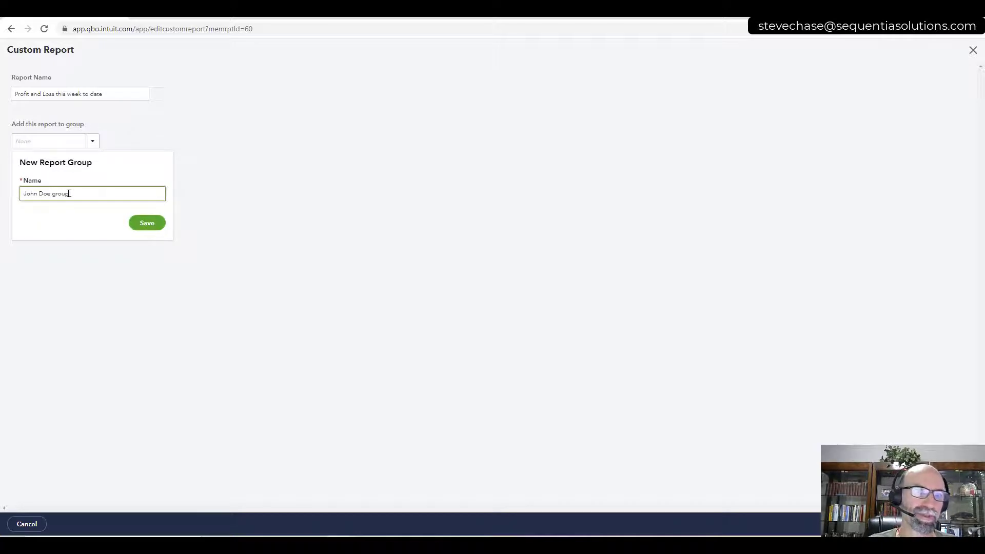
pyautogui.write('p')
pyautogui.click(138, 223)
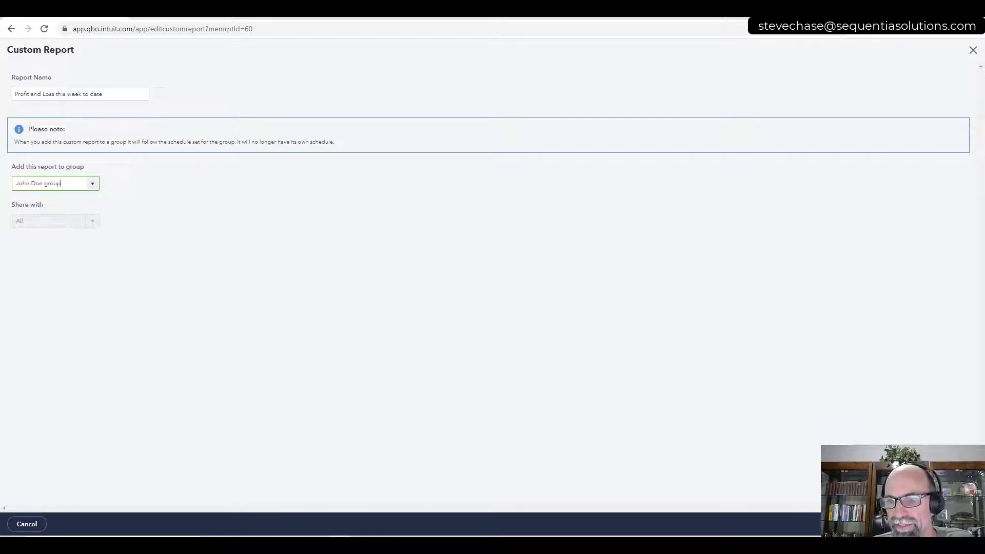
pyautogui.click(938, 524)
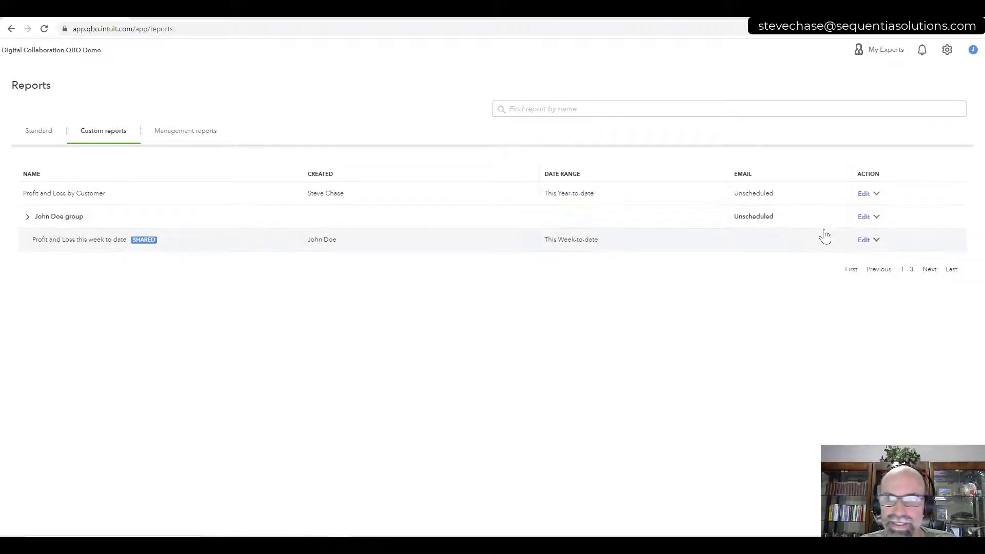
# Turn on the group's email schedule, weekly on Monday, to the recipient's e-mail address
pyautogui.click(864, 217)
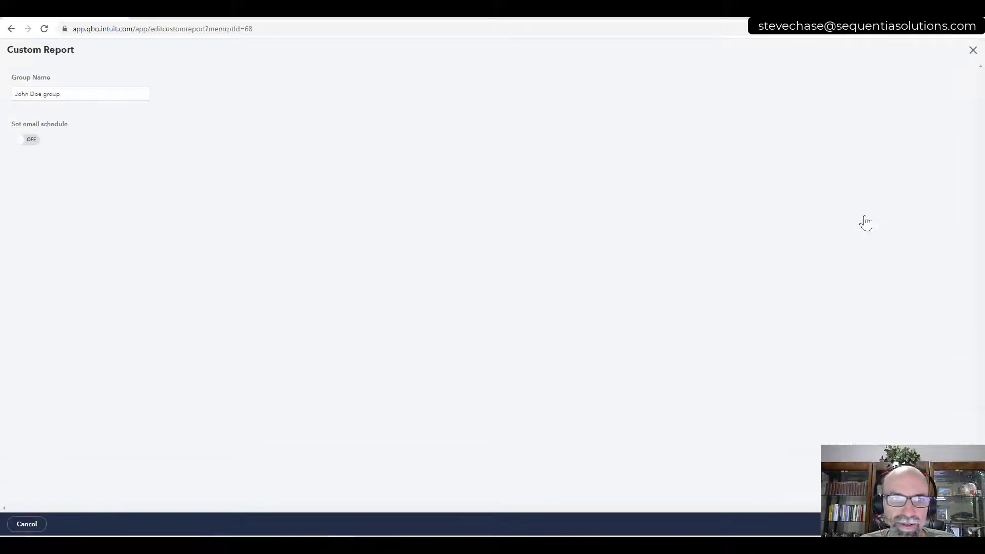
pyautogui.click(29, 139)
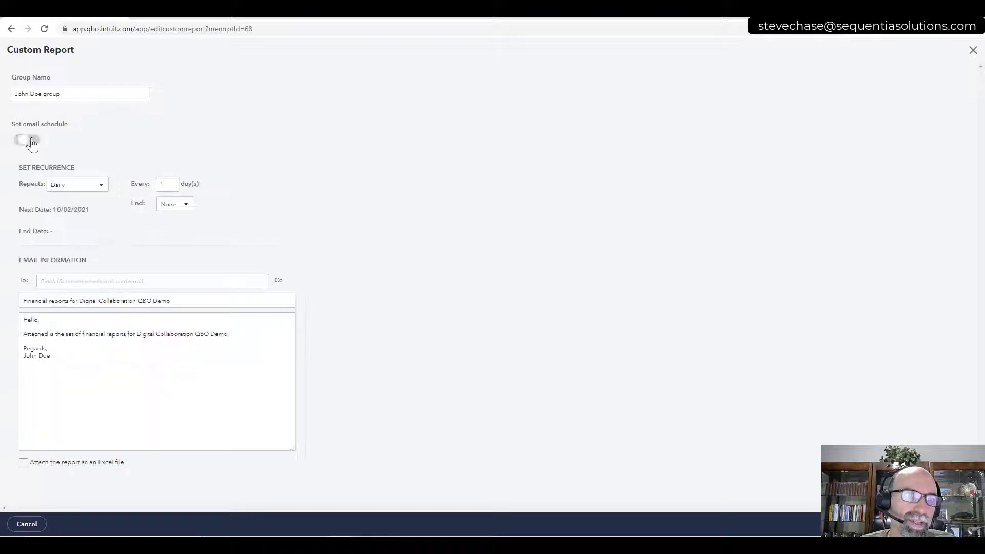
pyautogui.click(103, 188)
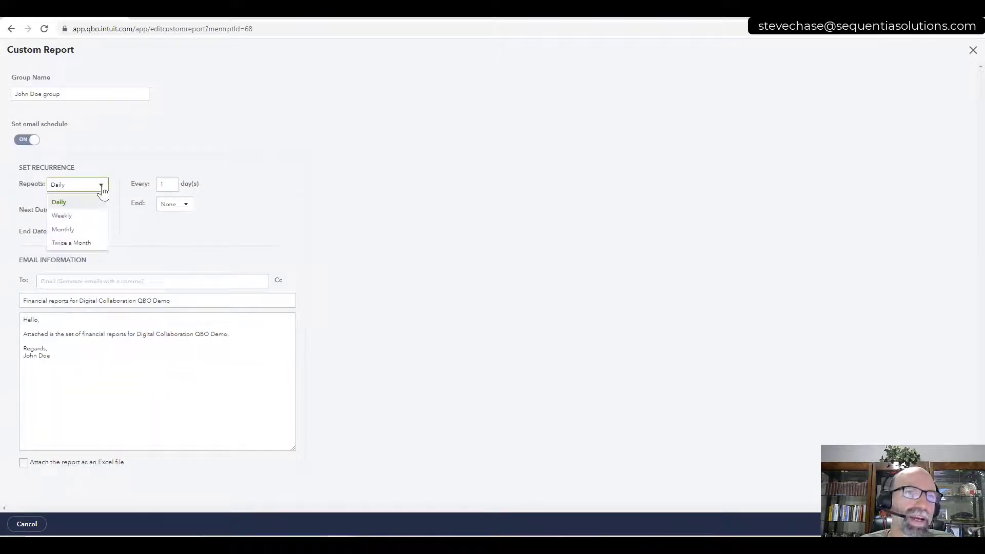
pyautogui.click(88, 218)
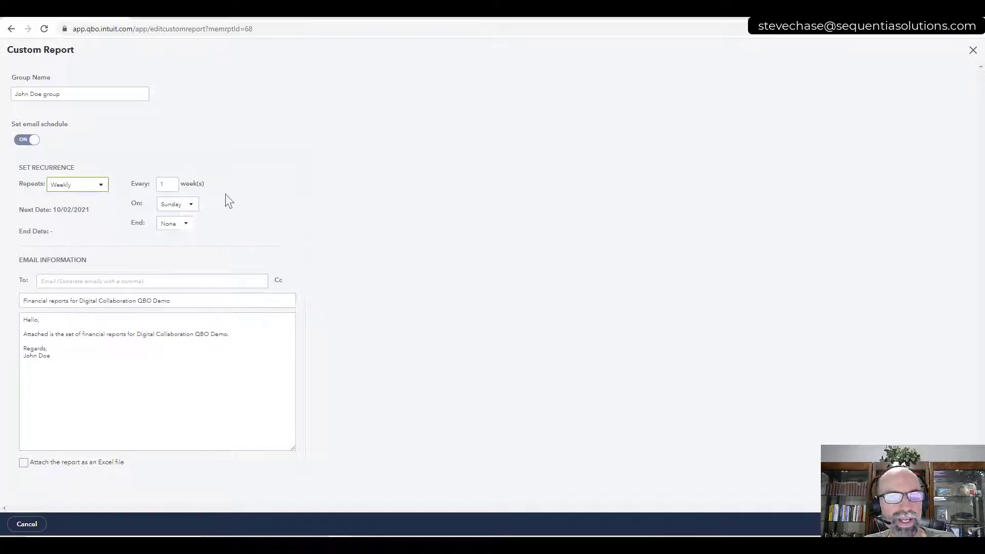
pyautogui.click(189, 205)
pyautogui.click(188, 234)
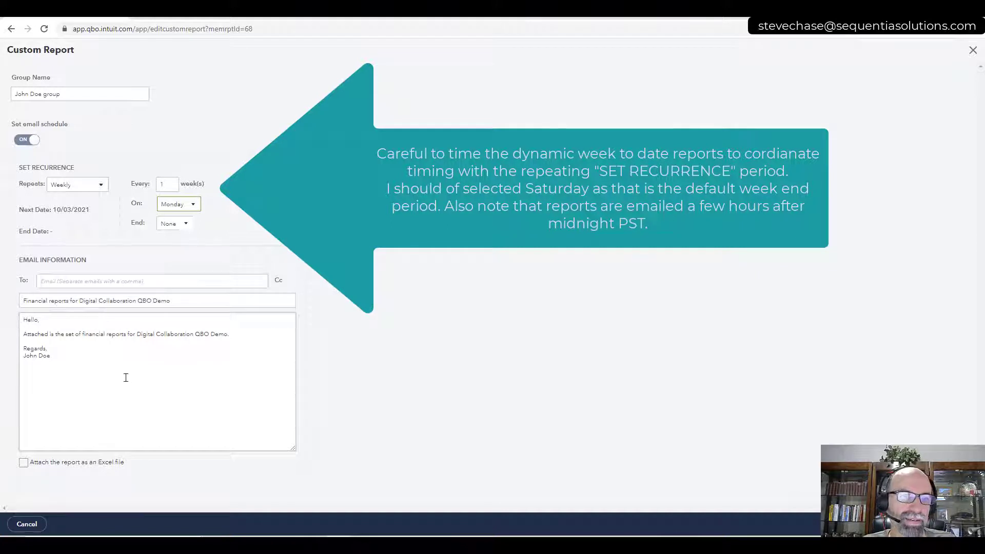
pyautogui.click(77, 284)
pyautogui.write('john')
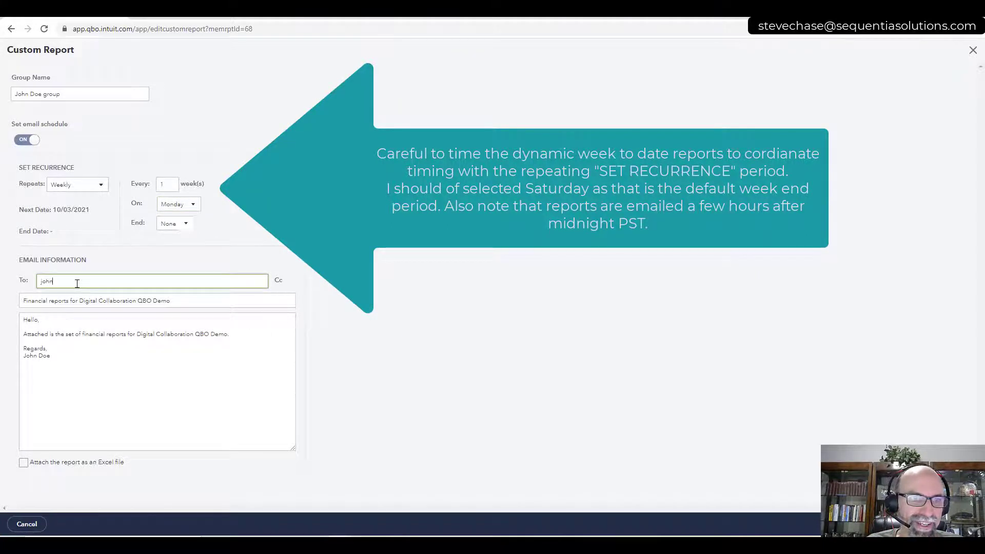
pyautogui.write('doe@example.com')
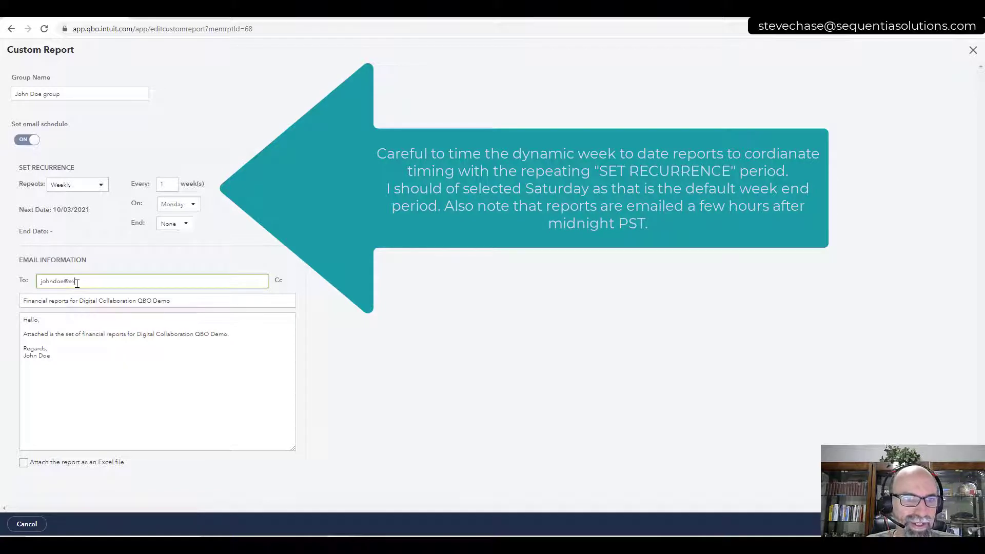
pyautogui.click(80, 364)
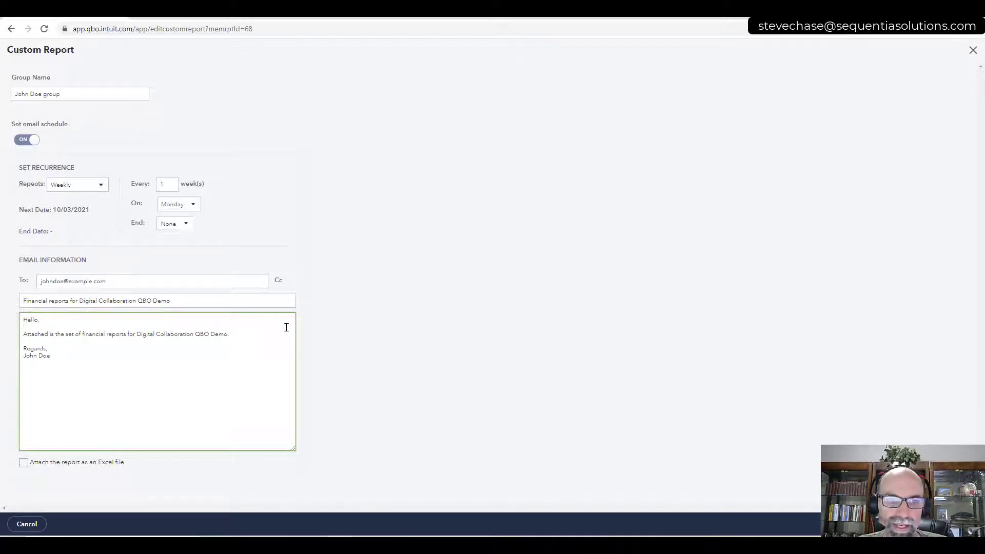
pyautogui.click(954, 524)
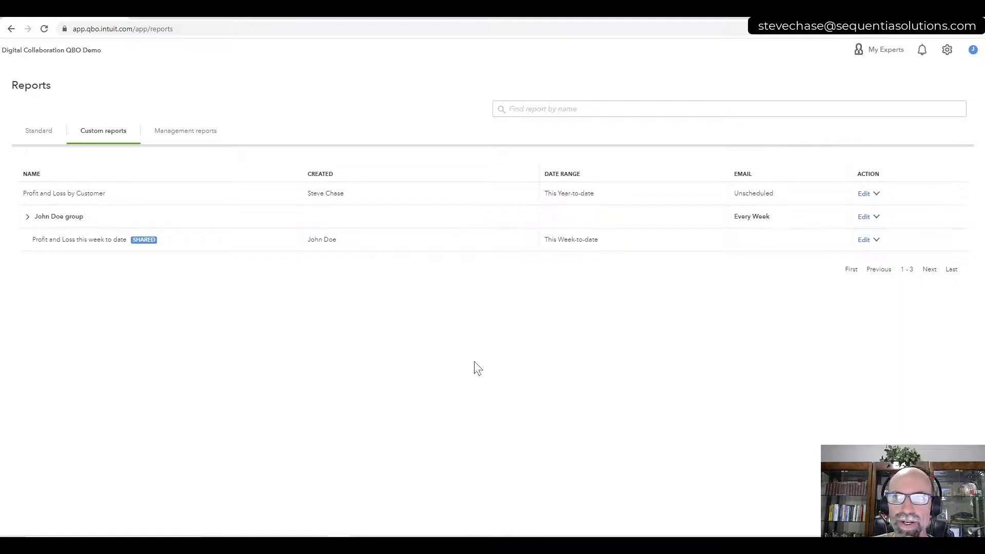
# On Standard reports, try searching for payroll, list and audit, then dismiss the suggestions
pyautogui.click(41, 135)
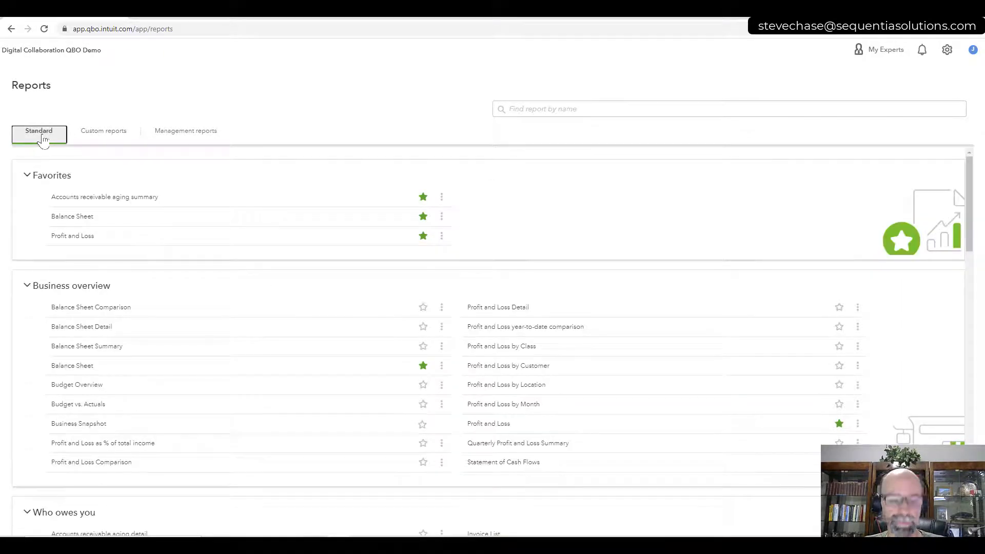
pyautogui.click(601, 114)
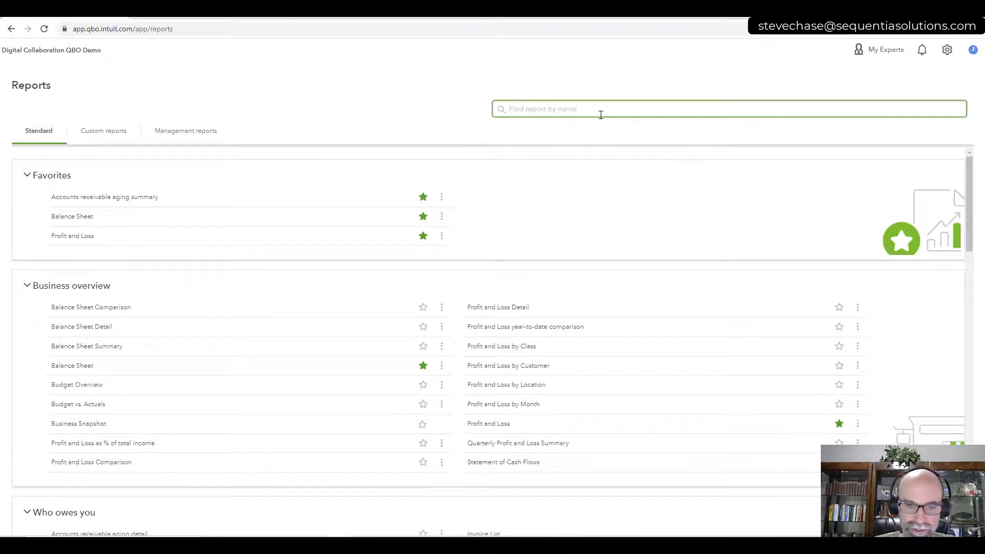
pyautogui.write('payroll')
pyautogui.press('BackSpace')
pyautogui.press('BackSpace')
pyautogui.press('BackSpace')
pyautogui.press('BackSpace')
pyautogui.press('BackSpace')
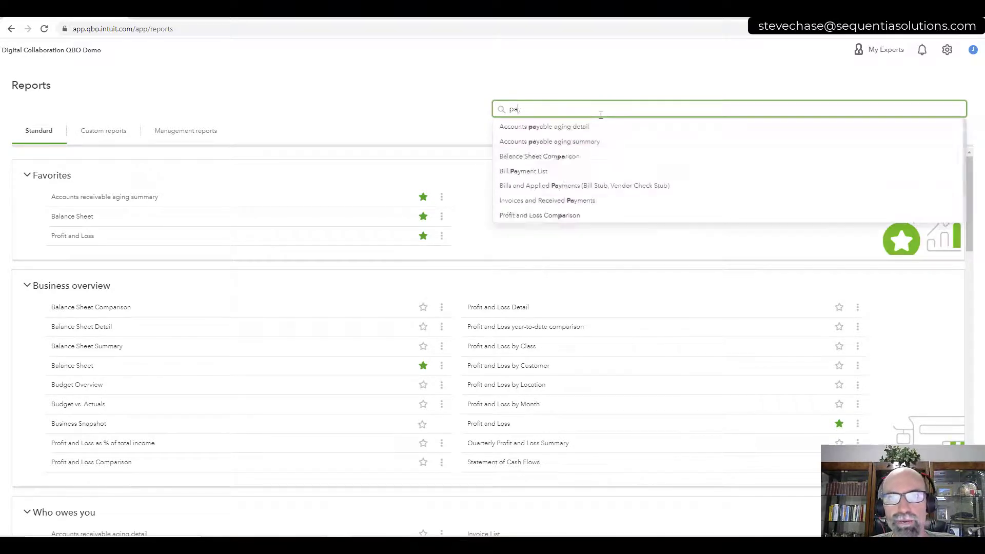
pyautogui.press('BackSpace')
pyautogui.press('BackSpace')
pyautogui.write('list')
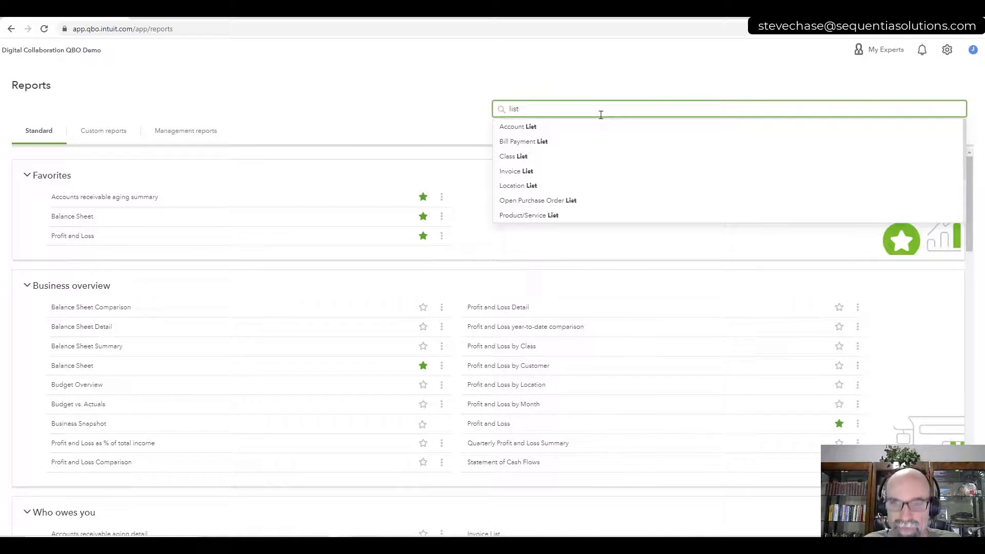
pyautogui.press('BackSpace')
pyautogui.press('BackSpace')
pyautogui.press('BackSpace')
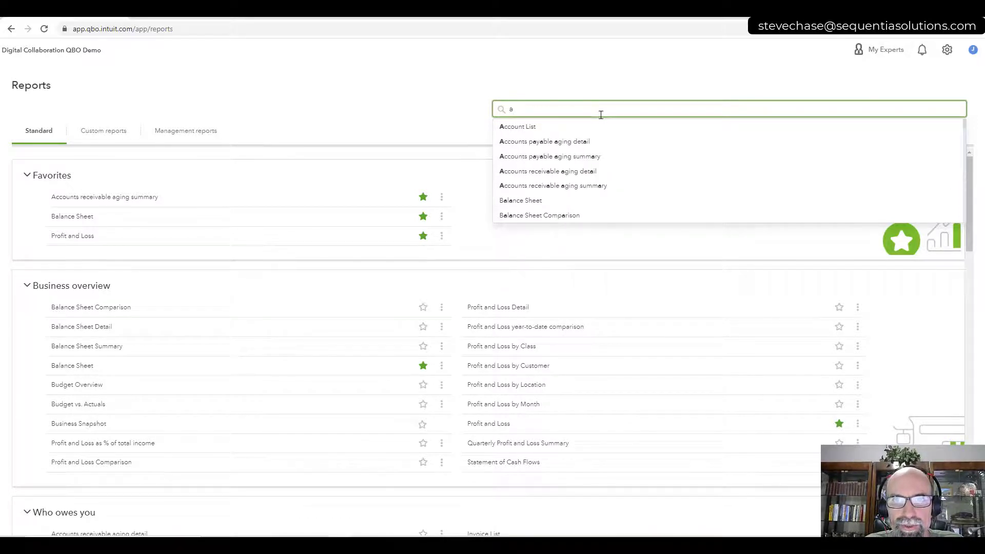
pyautogui.write('udit')
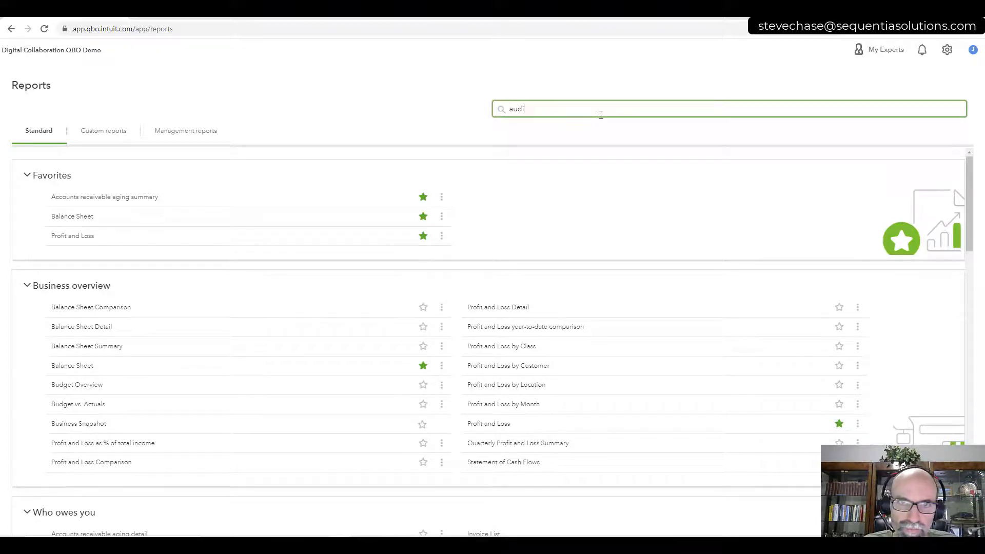
pyautogui.press('BackSpace')
pyautogui.press('BackSpace')
pyautogui.press('BackSpace')
pyautogui.press('BackSpace')
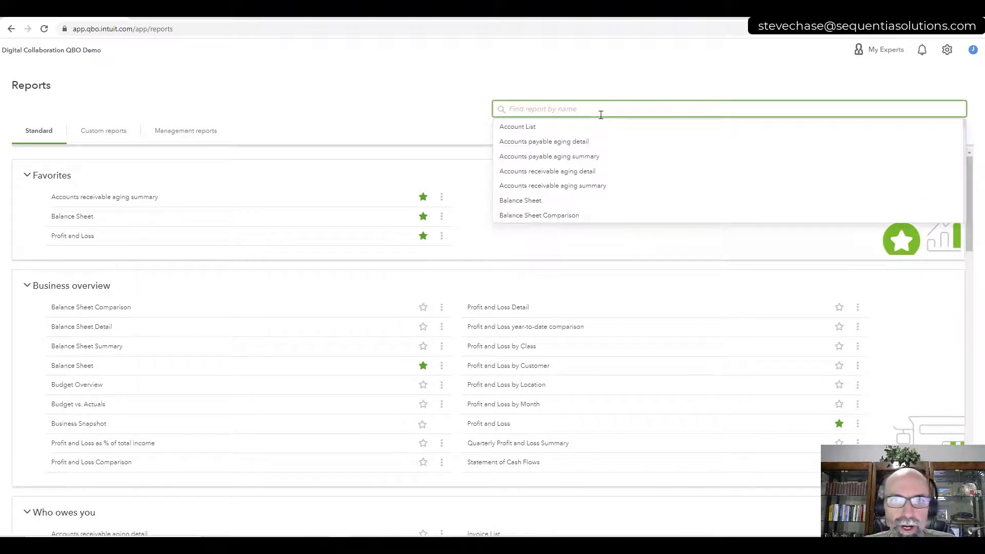
pyautogui.click(381, 151)
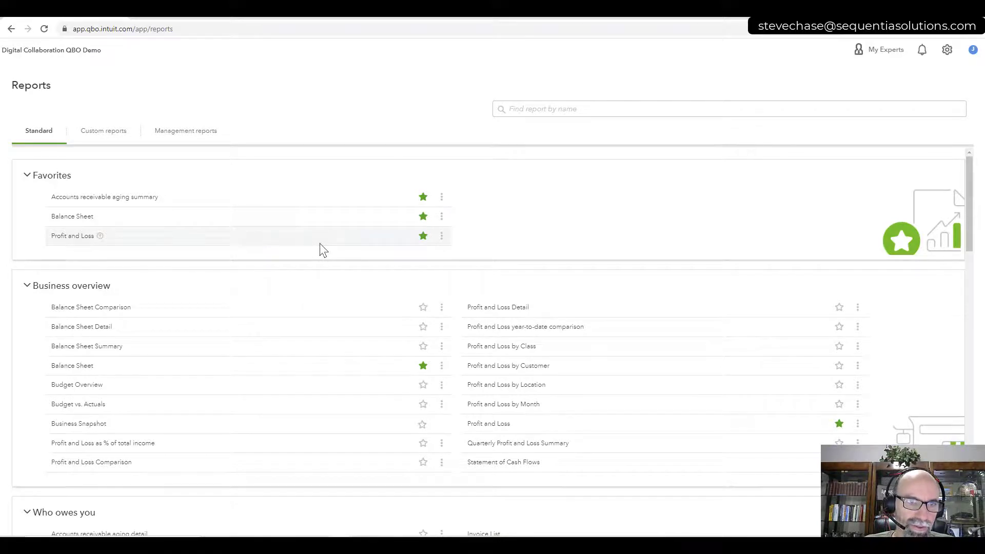
# Search reports for 'detail', browse the results, then replace the term with 'profit and'
pyautogui.click(541, 102)
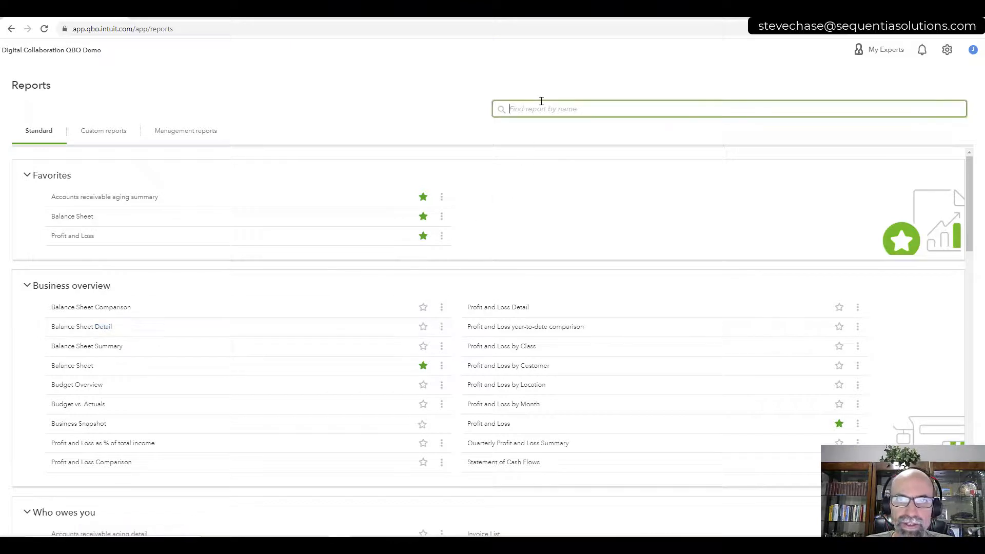
pyautogui.write('detail')
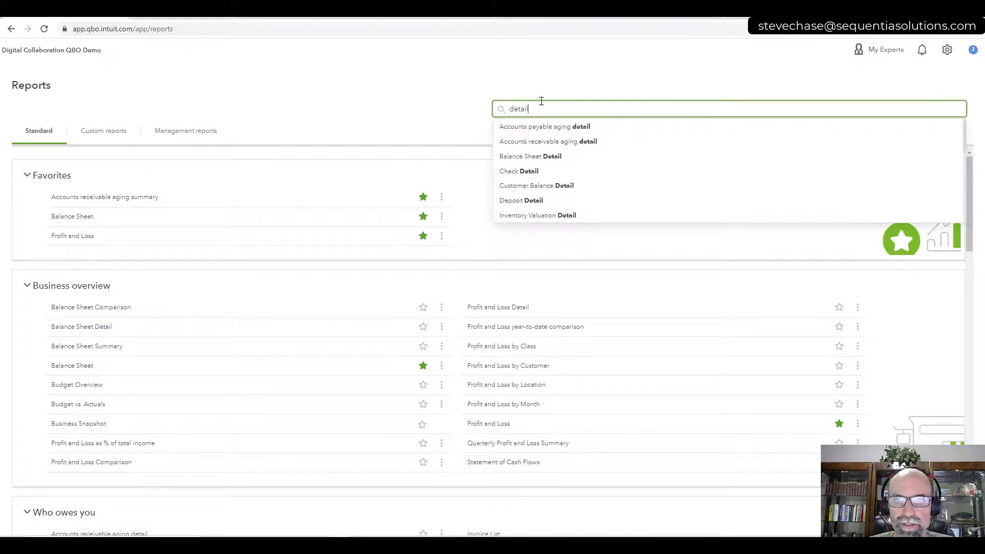
pyautogui.scroll(-4, 613, 157)
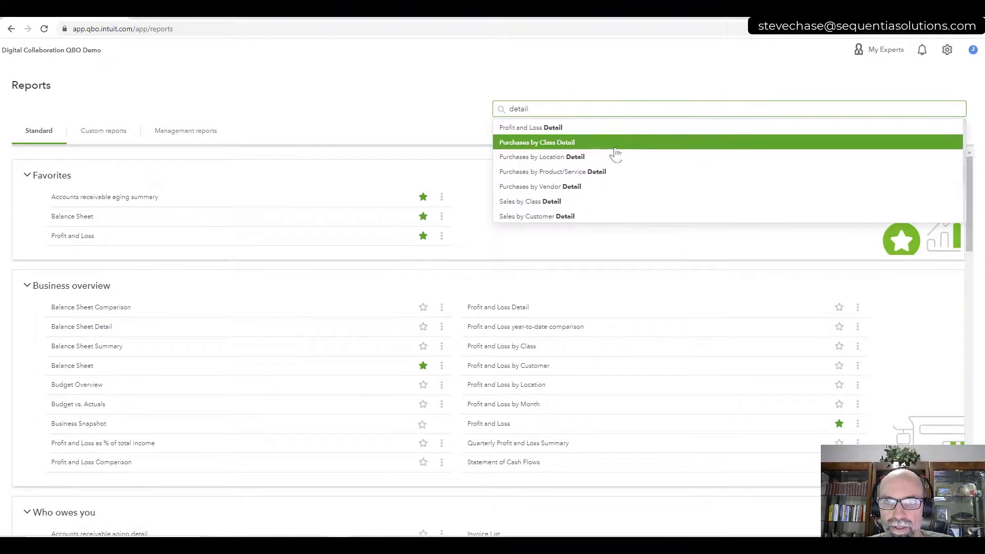
pyautogui.scroll(-2, 615, 174)
pyautogui.scroll(-1, 615, 186)
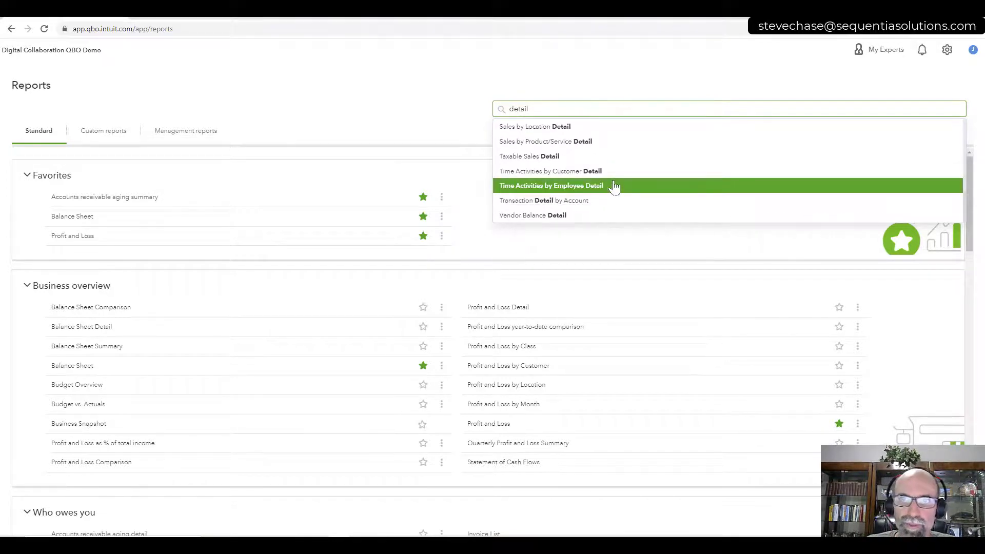
pyautogui.doubleClick(503, 111)
pyautogui.write('pr')
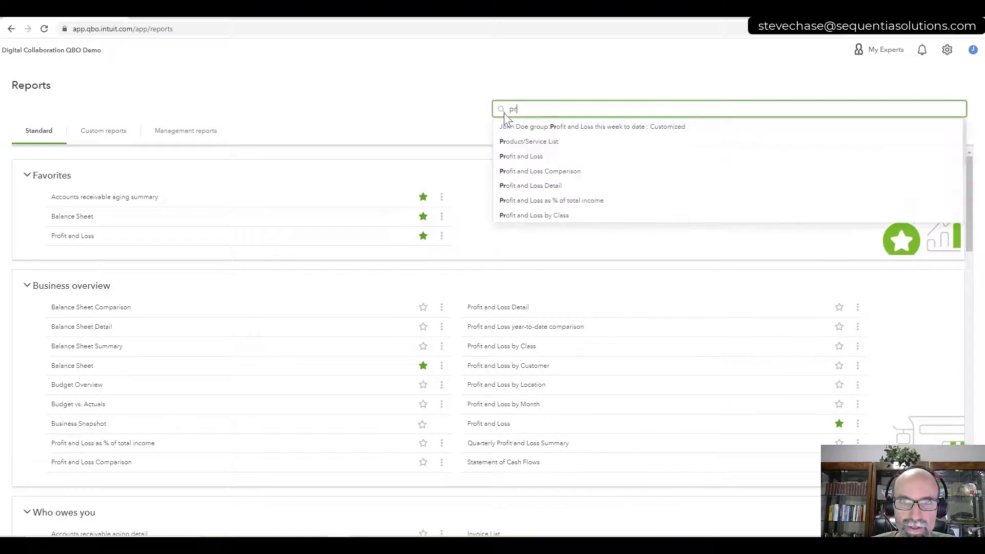
pyautogui.write('ofit and')
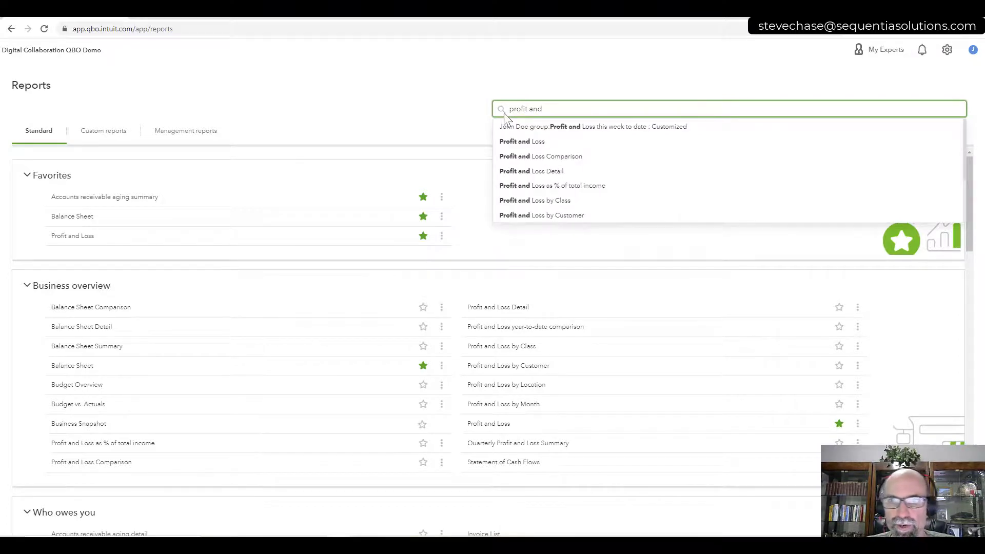
# Open Profit and Loss Detail for January 1 – October 2, 2021 and browse its Services transactions
pyautogui.click(517, 172)
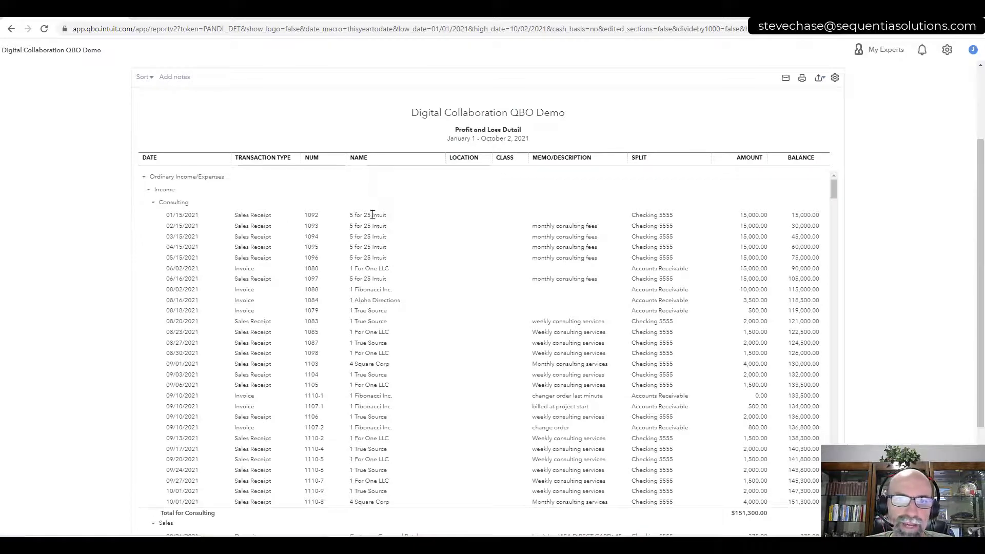
pyautogui.scroll(-4, 390, 245)
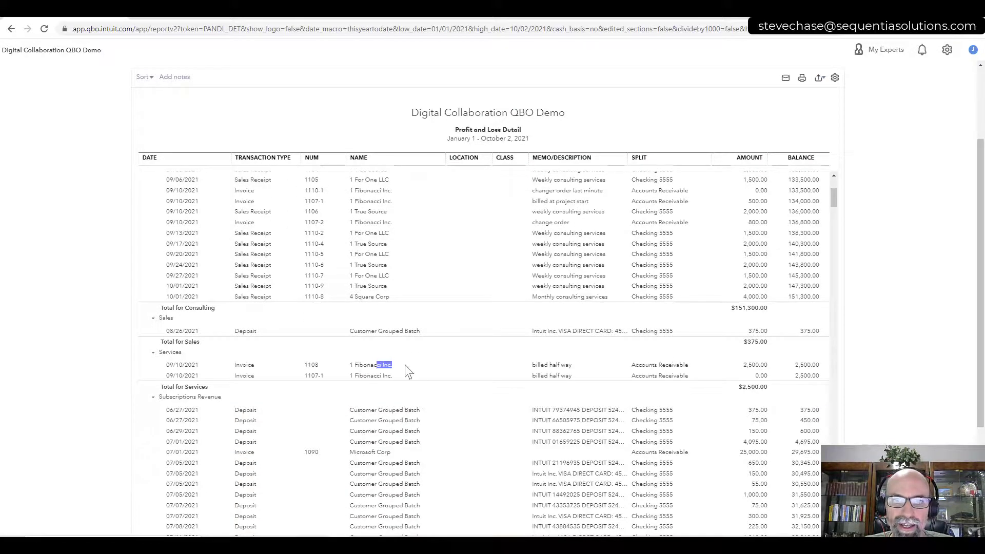
pyautogui.moveTo(175, 365); pyautogui.dragTo(804, 373)
pyautogui.click(538, 364)
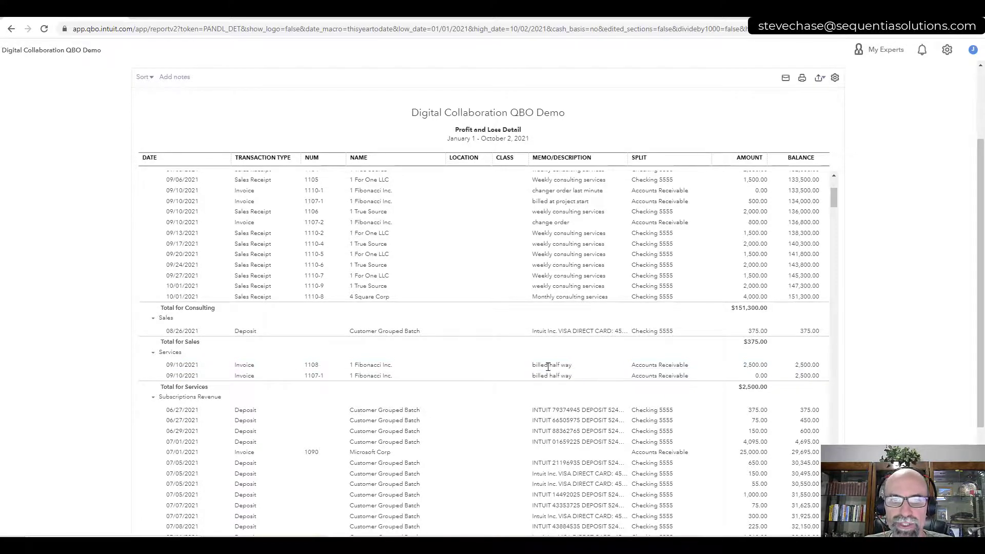
pyautogui.scroll(4, 560, 361)
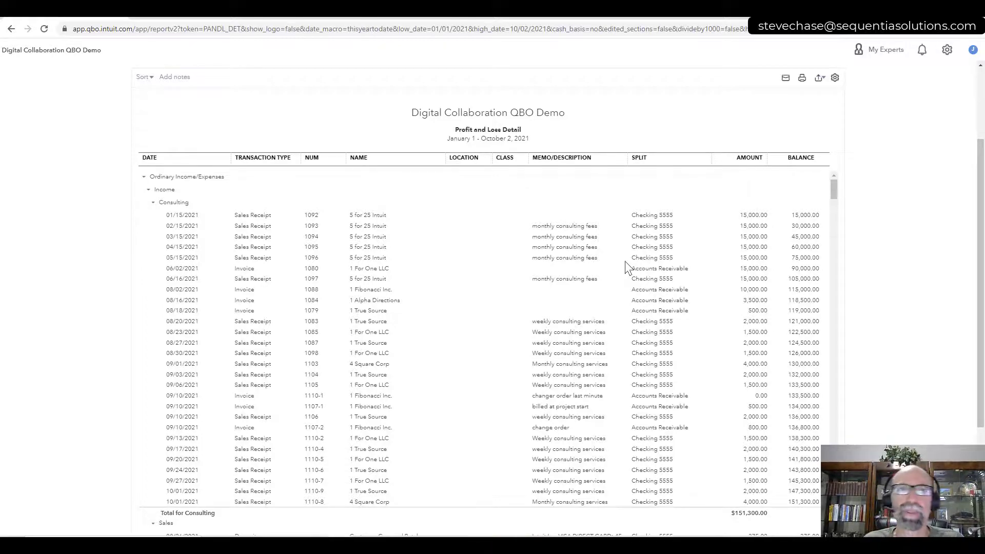
pyautogui.scroll(3, 431, 269)
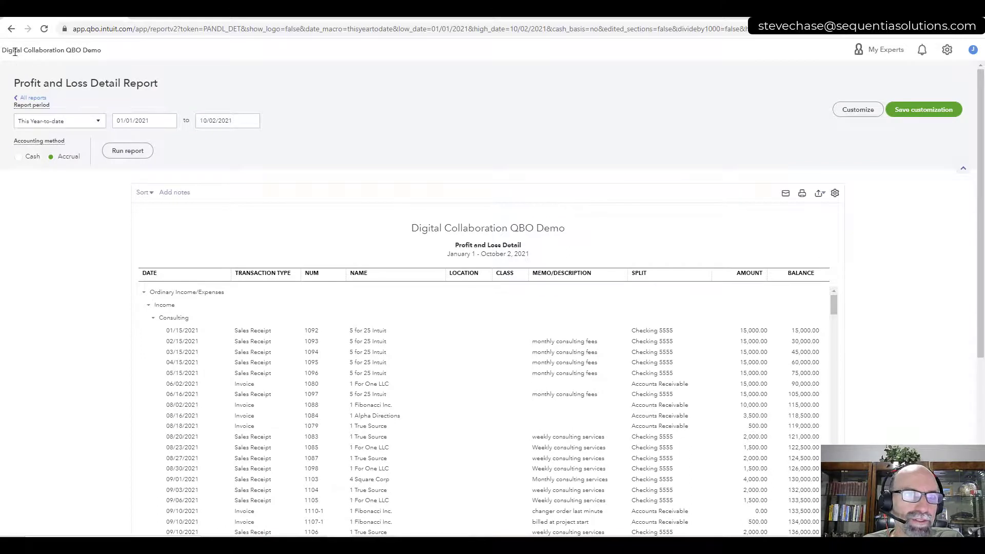
# Check the Custom reports list, then switch to the other session's Manage users page
pyautogui.click(26, 98)
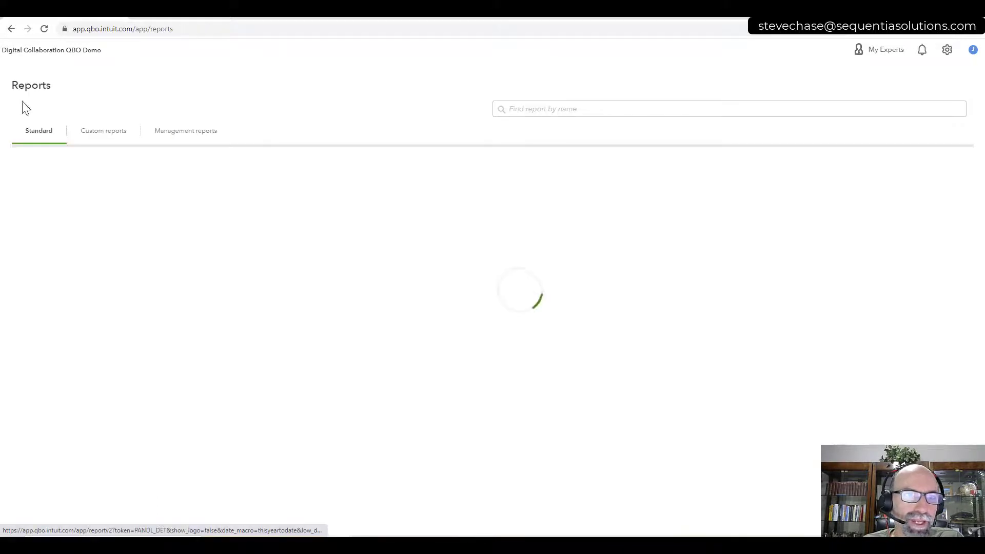
pyautogui.click(109, 135)
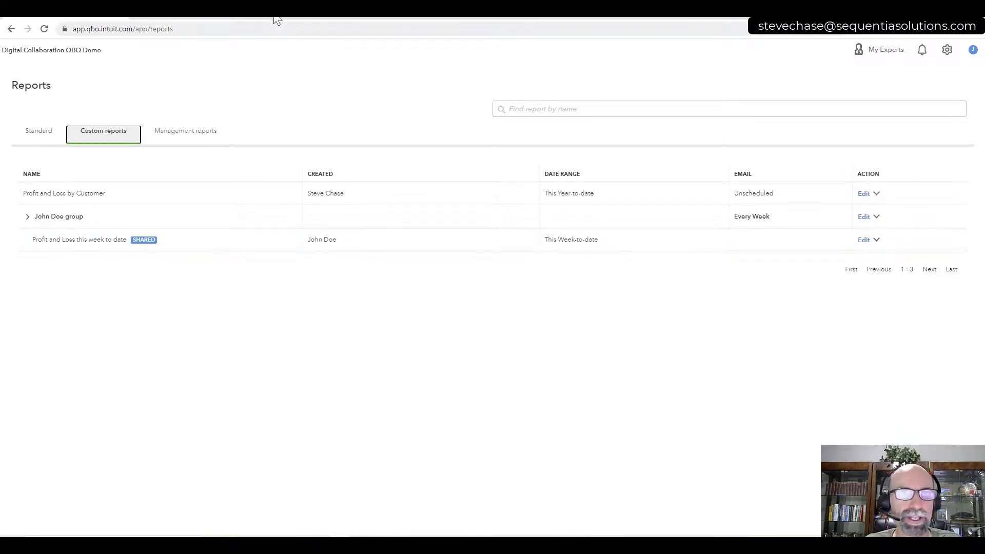
pyautogui.moveTo(277, 19); pyautogui.dragTo(480, 198)
pyautogui.click(961, 51)
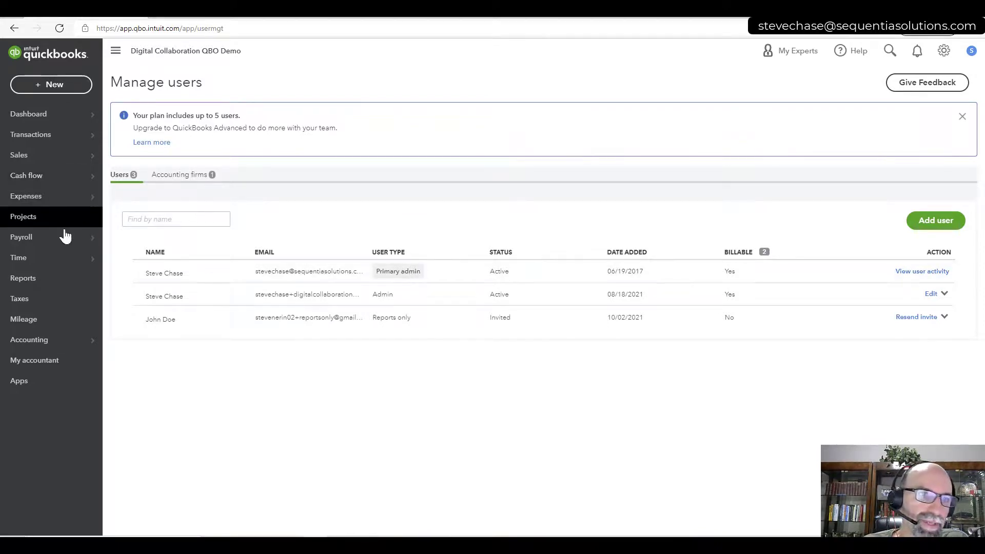
# Open Reports and browse the Custom reports list showing Profit and Loss this week to date
pyautogui.click(47, 276)
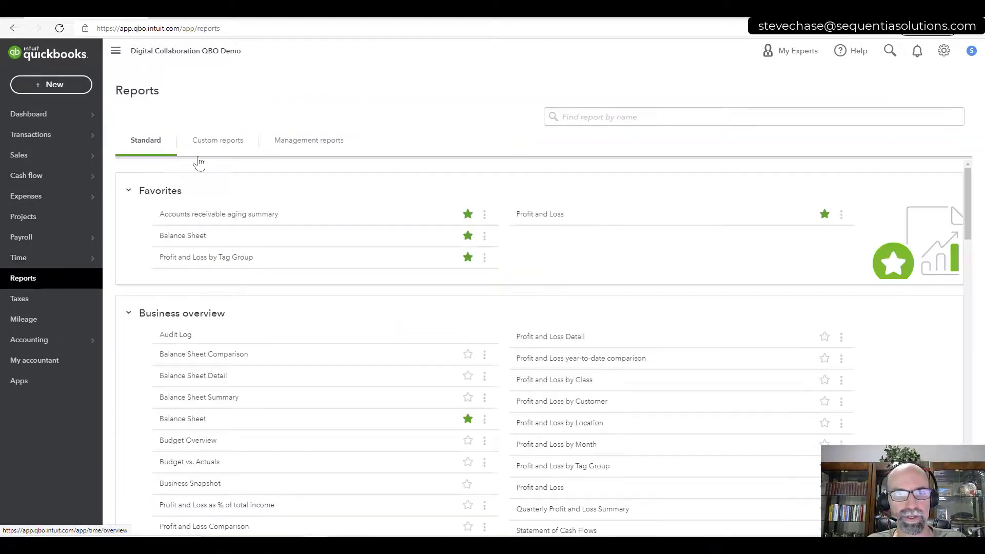
pyautogui.click(214, 146)
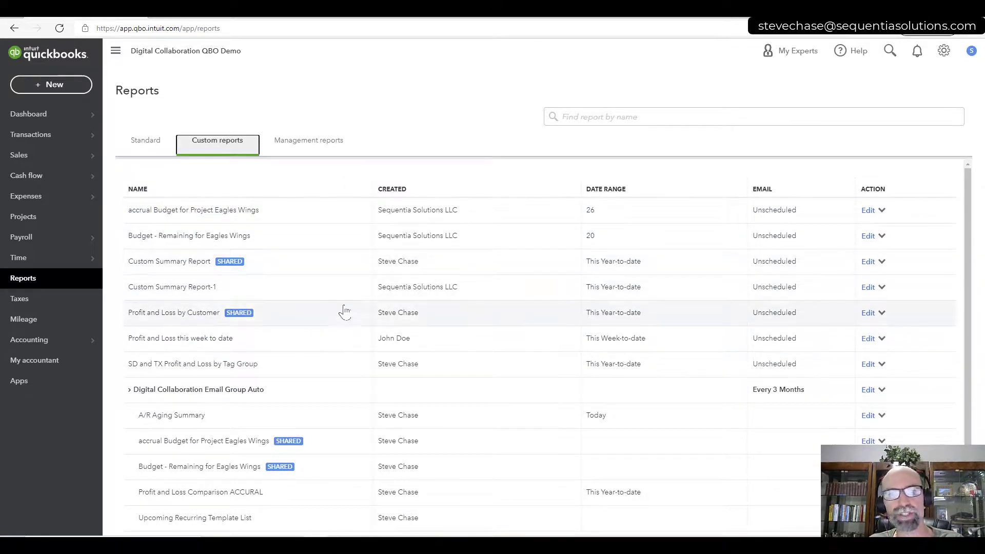
pyautogui.scroll(-1, 352, 347)
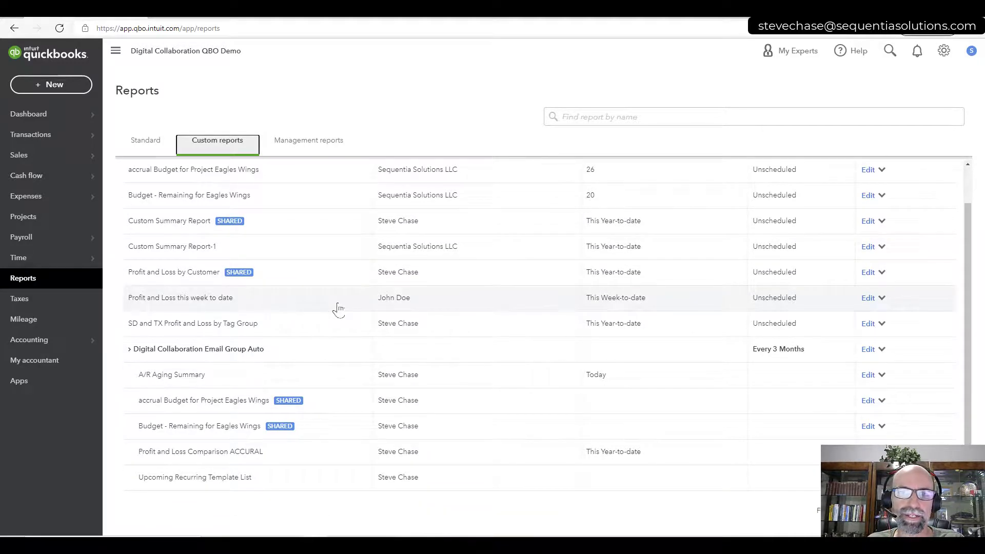
pyautogui.scroll(1, 339, 309)
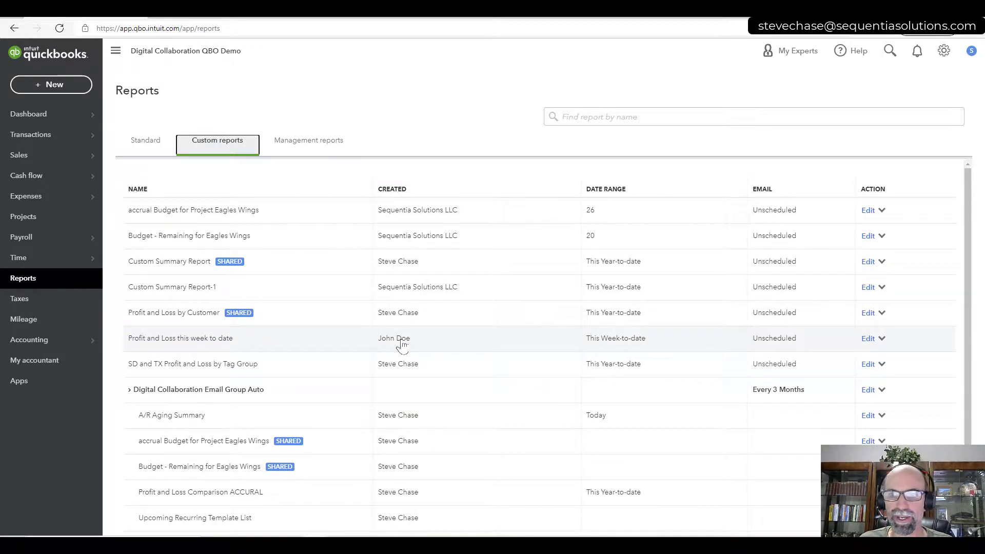
# Drill from this week's Profit and Loss into Consulting 7,500.00 and review the Monthly consulting services sales receipt
pyautogui.click(191, 339)
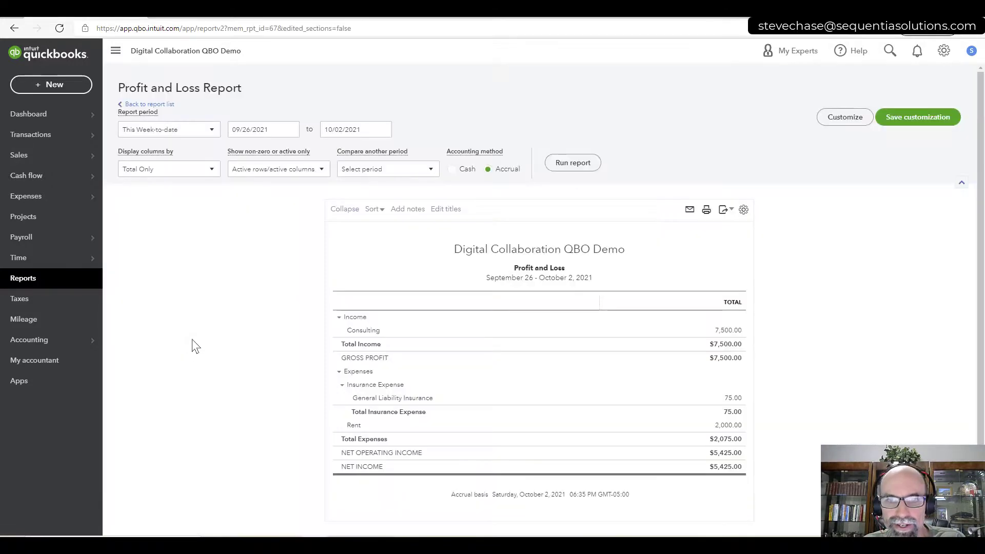
pyautogui.click(726, 332)
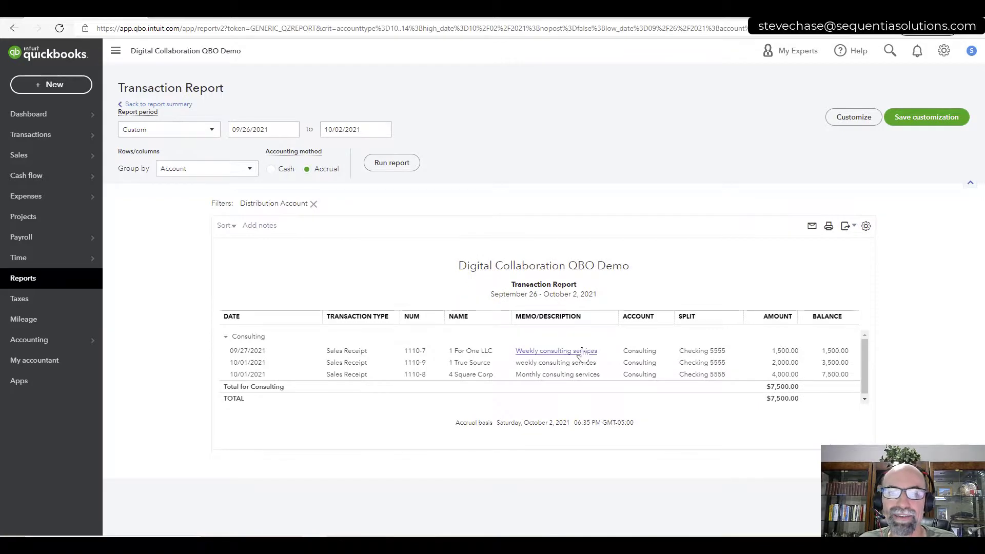
pyautogui.click(573, 378)
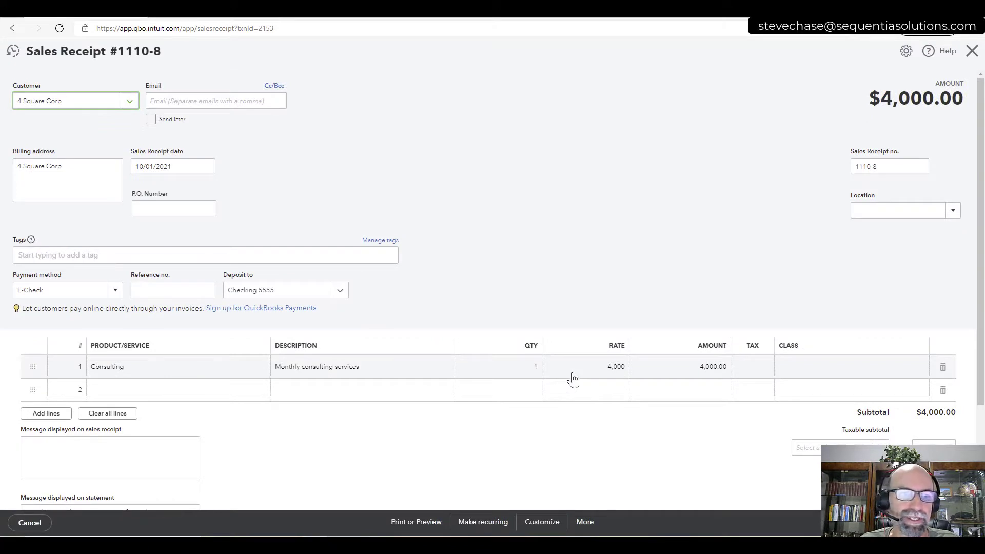
pyautogui.click(585, 522)
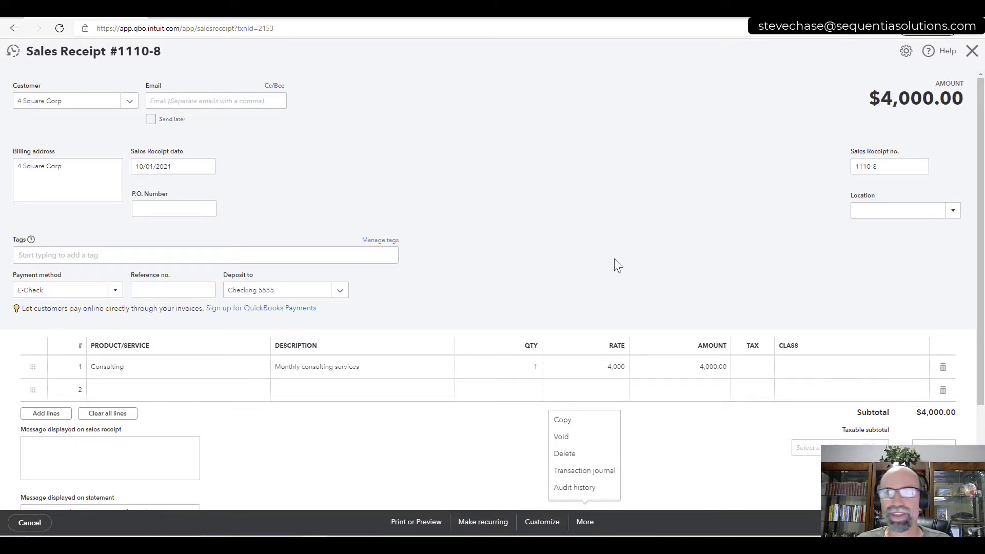
pyautogui.click(971, 51)
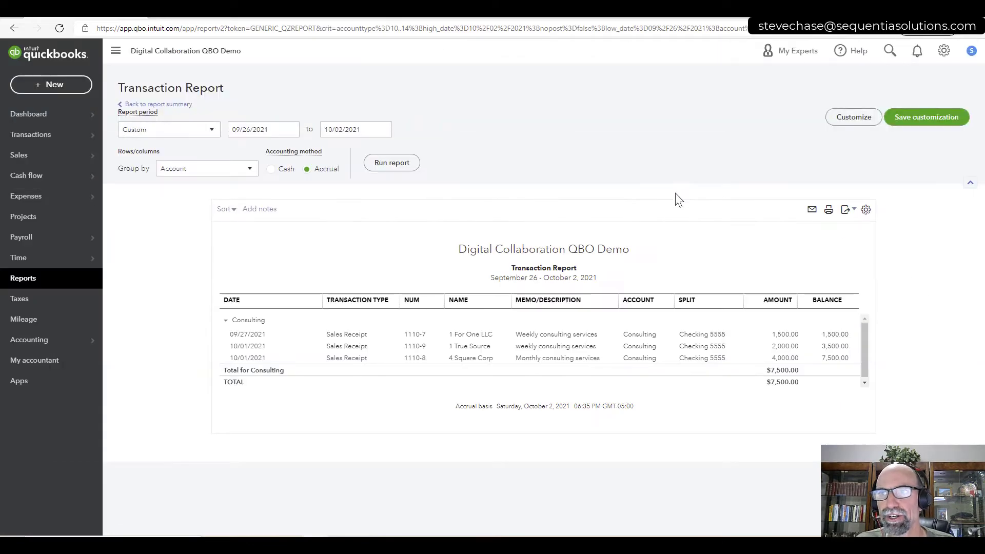
# Begin a new user from Manage users and set the user type to Reports only
pyautogui.click(953, 53)
pyautogui.click(555, 128)
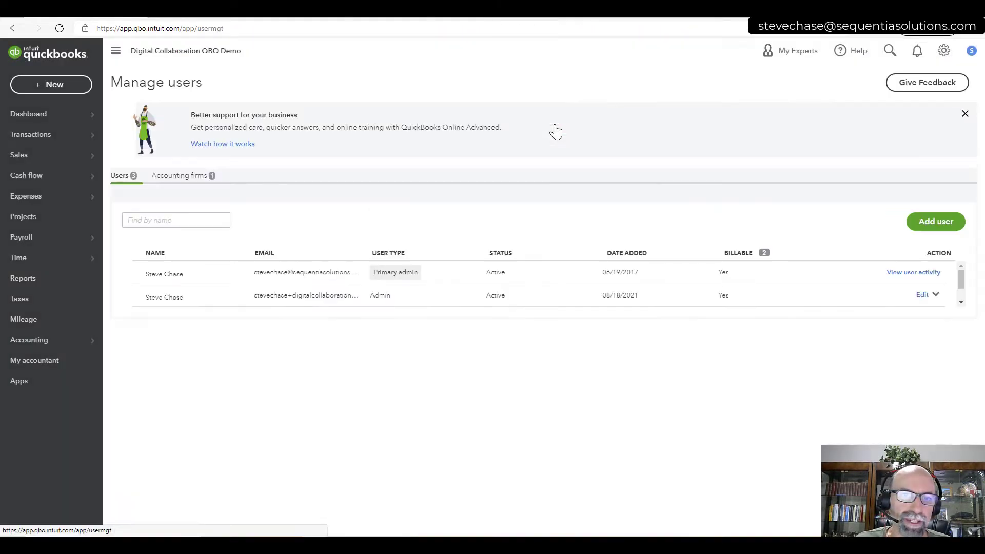
pyautogui.click(935, 221)
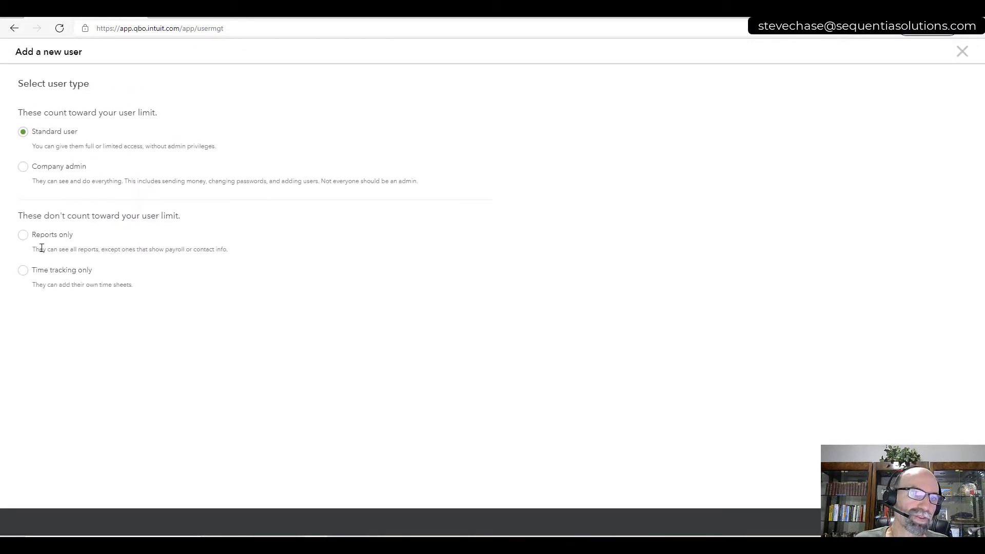
pyautogui.click(24, 235)
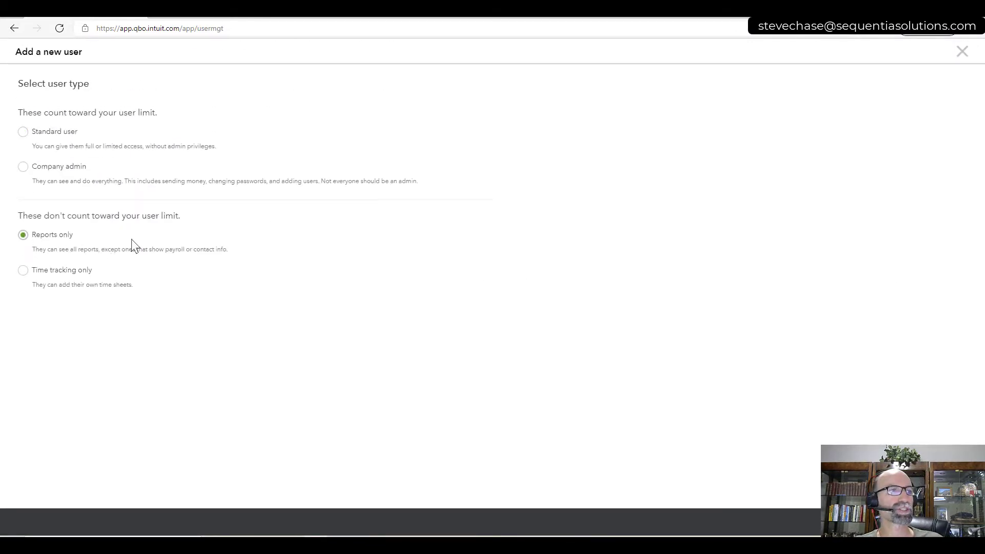